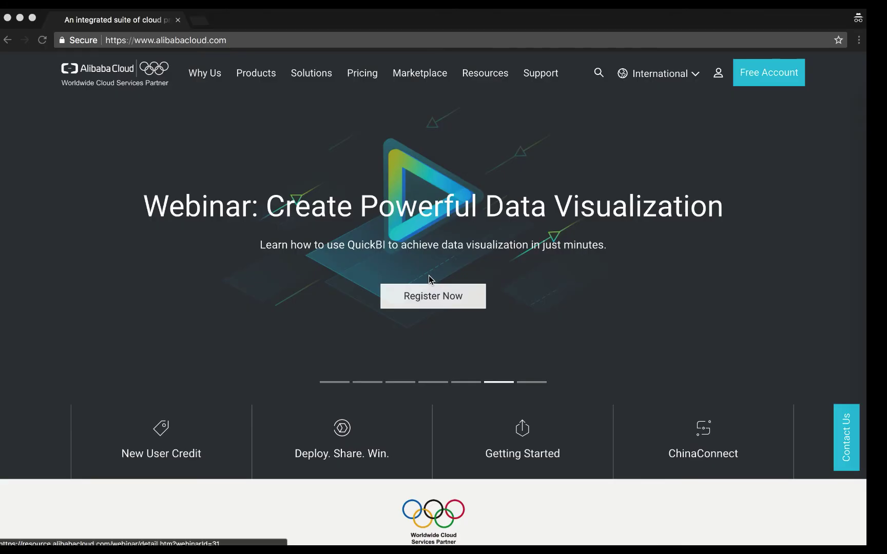
# Reload alibabacloud.com and open Quick BI from Products > Analytics & Big Data
pyautogui.click(246, 43)
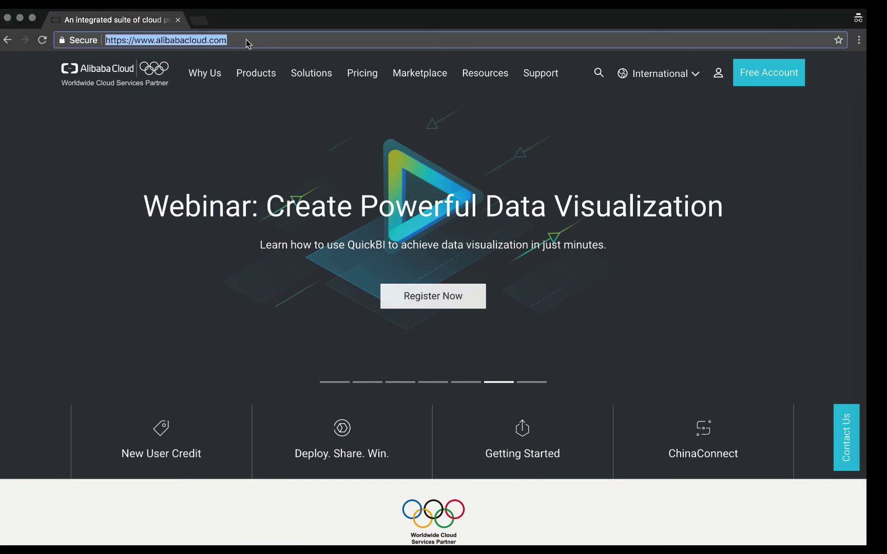
pyautogui.press('Return')
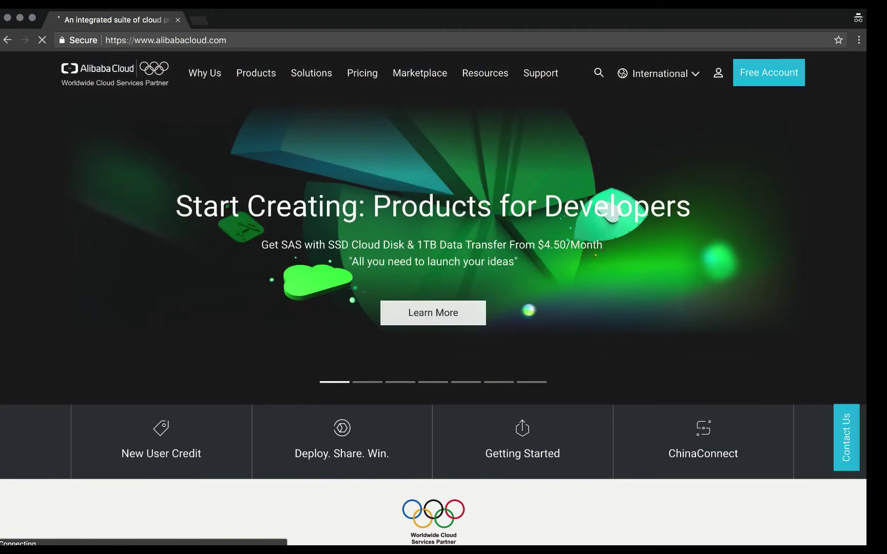
pyautogui.moveTo(254, 76)
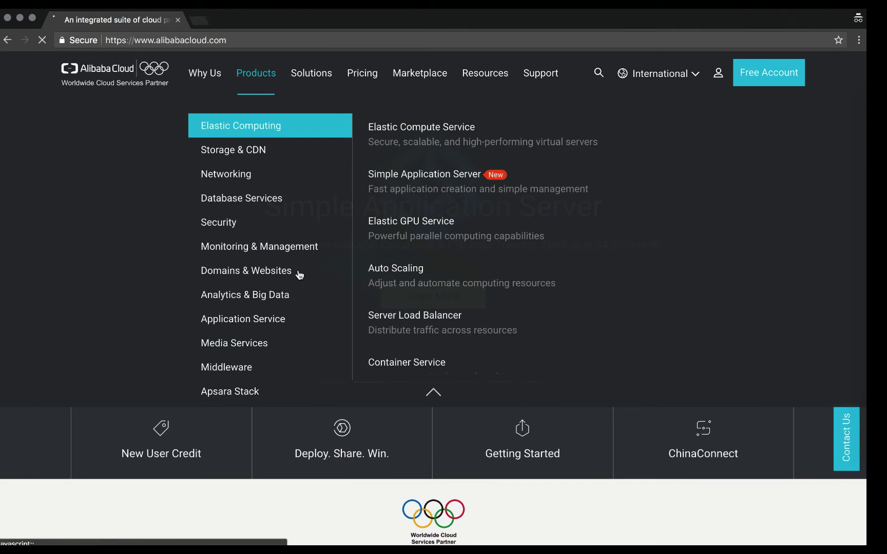
pyautogui.moveTo(276, 300)
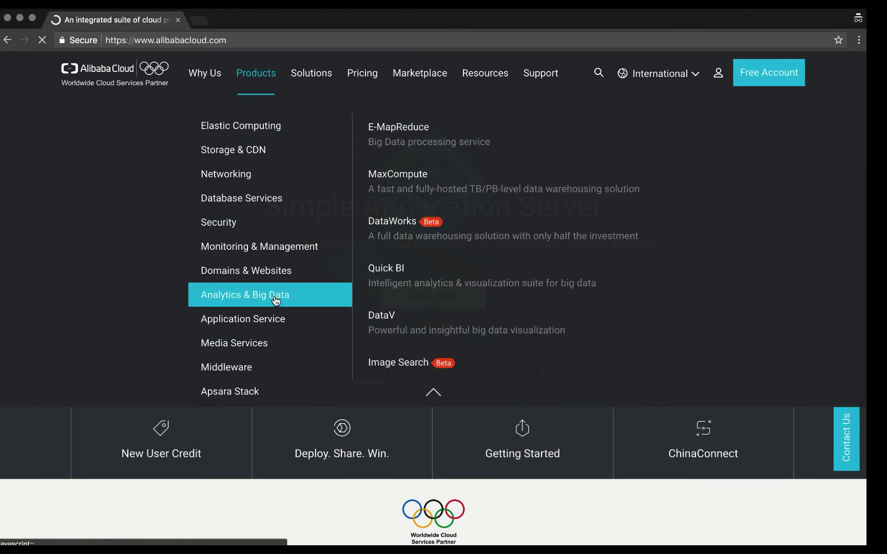
pyautogui.click(397, 270)
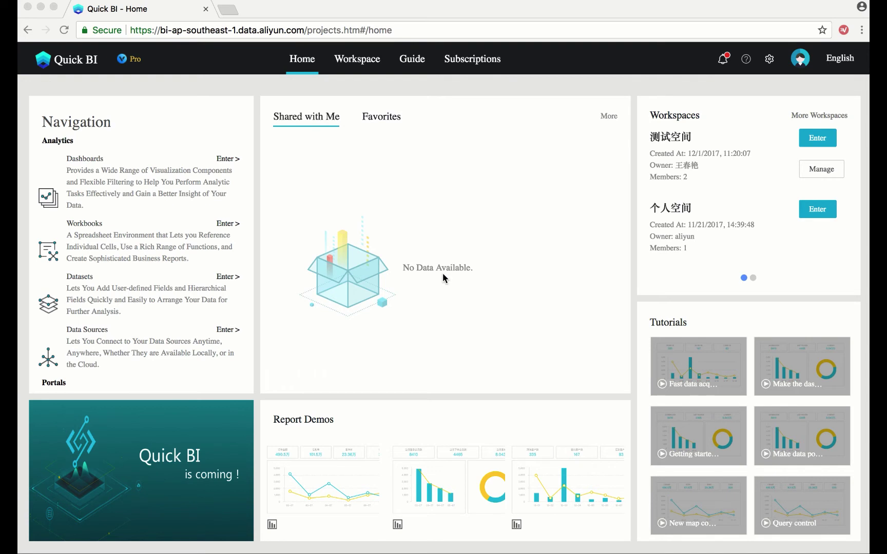
# Open User Settings with the settings gear in Quick BI's top bar
pyautogui.click(770, 60)
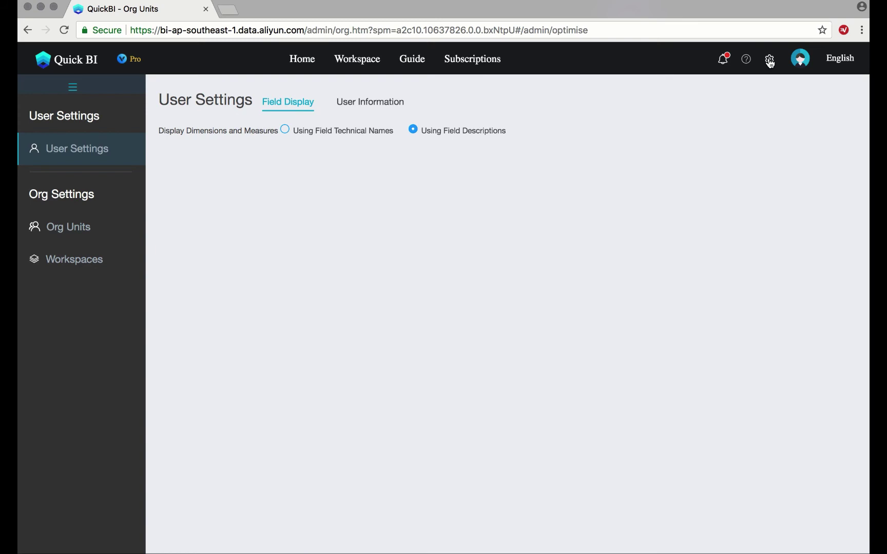
# In Org Units, add a member with user ID sales and nickname s
pyautogui.click(80, 220)
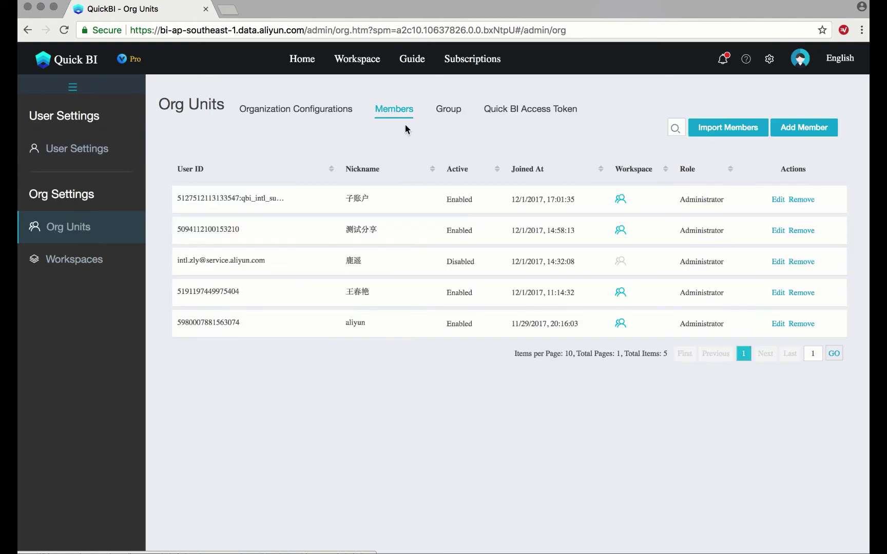
pyautogui.click(794, 128)
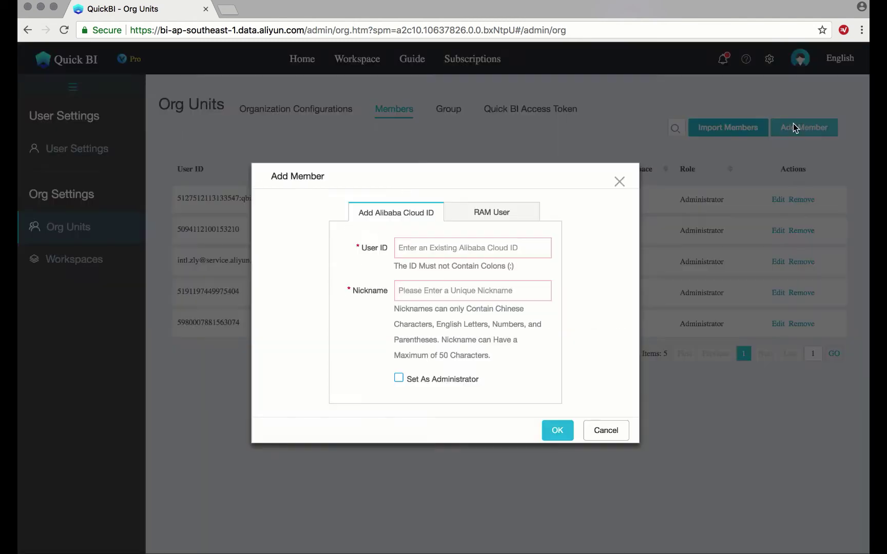
pyautogui.click(501, 249)
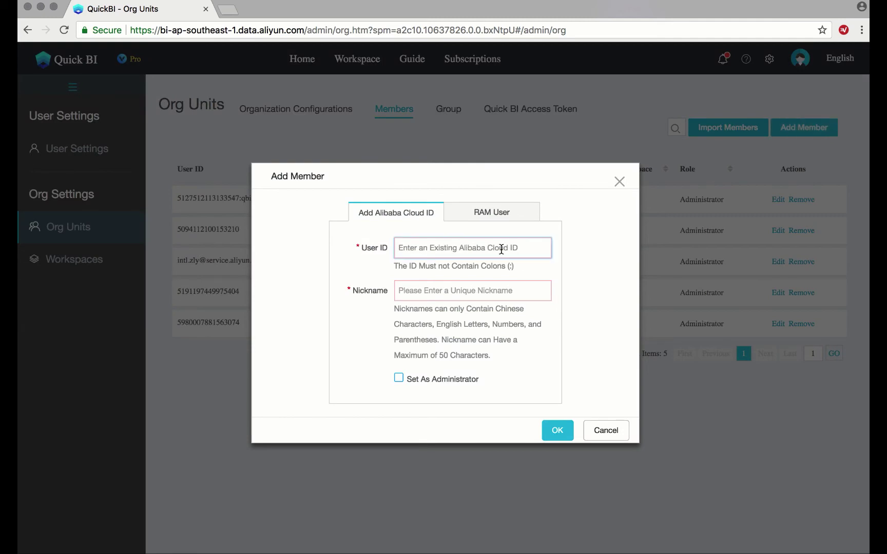
pyautogui.write('sales')
pyautogui.press('Tab')
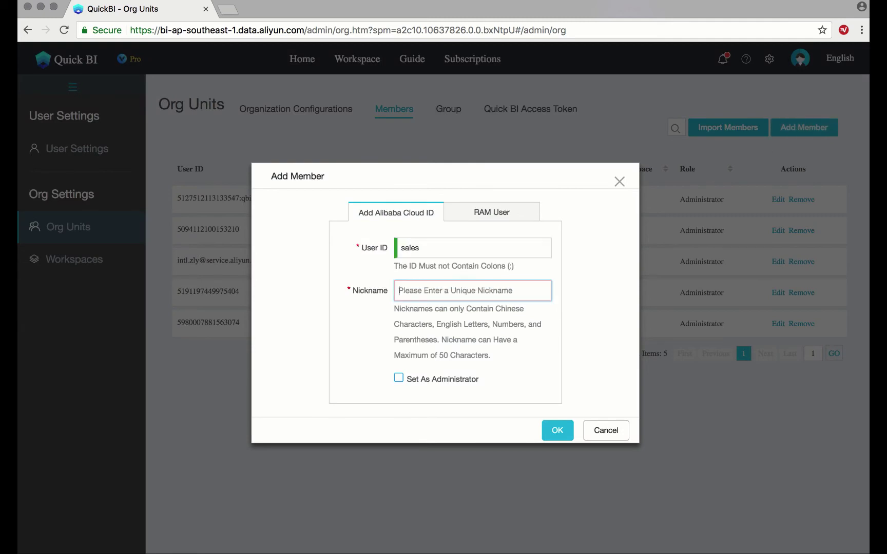
pyautogui.write('s')
pyautogui.click(500, 308)
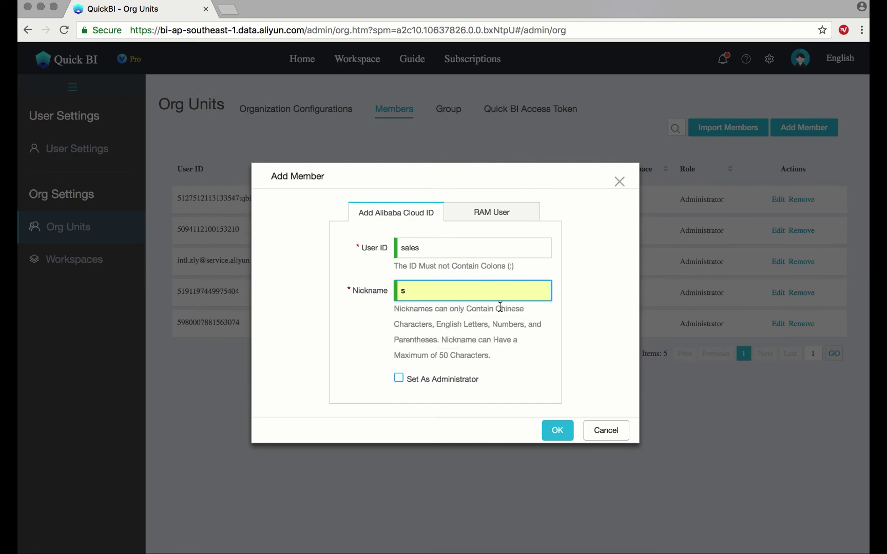
pyautogui.click(557, 431)
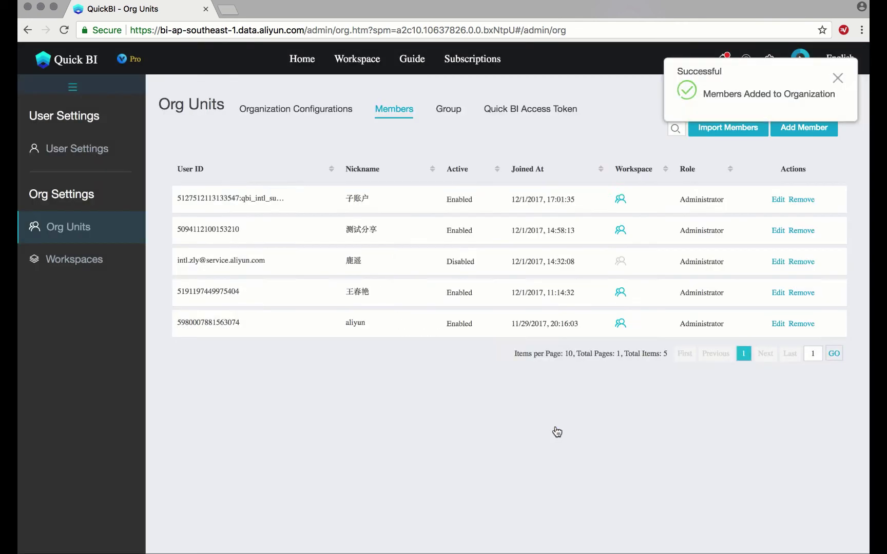
# Add a second member with user ID finance and nickname f
pyautogui.click(800, 135)
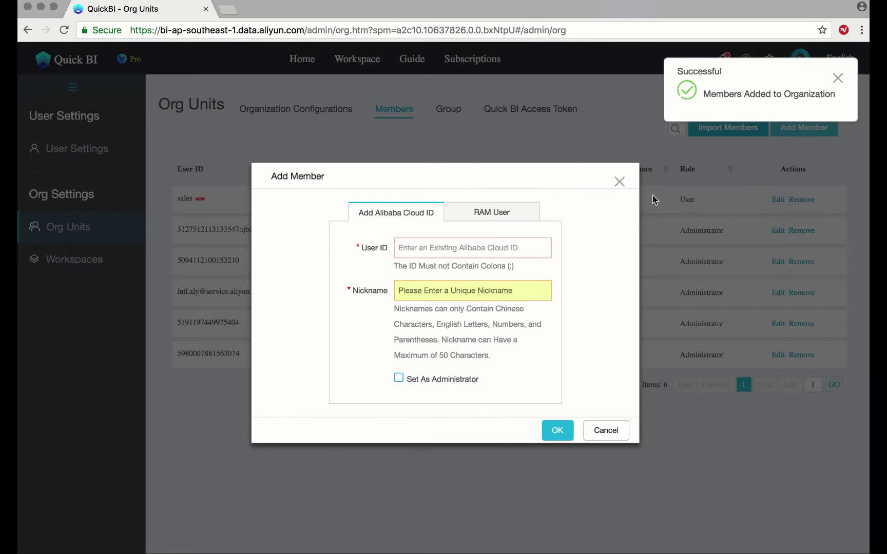
pyautogui.click(463, 247)
pyautogui.write('finance')
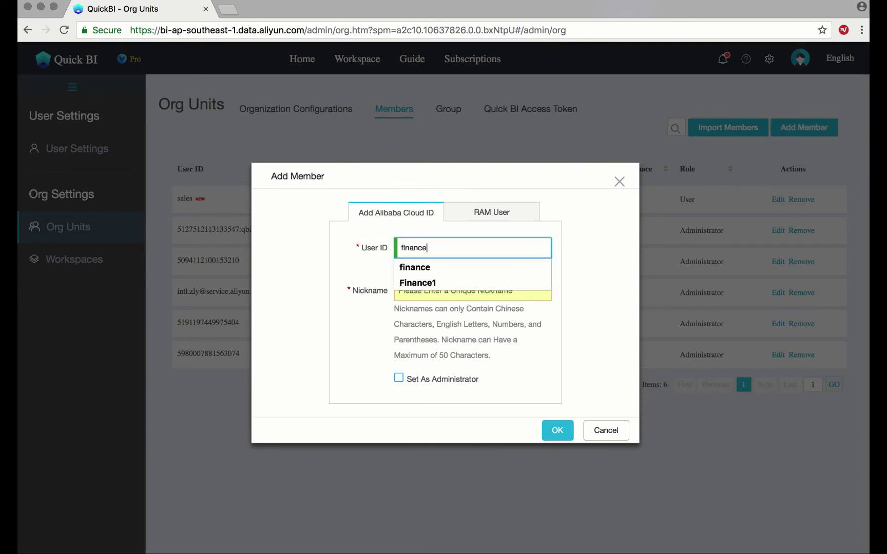
pyautogui.press('Tab')
pyautogui.write('f')
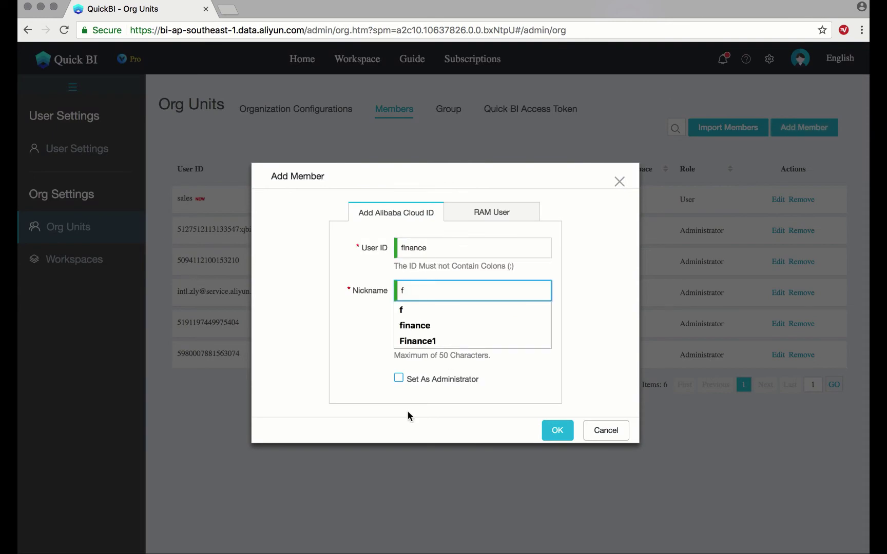
pyautogui.click(554, 431)
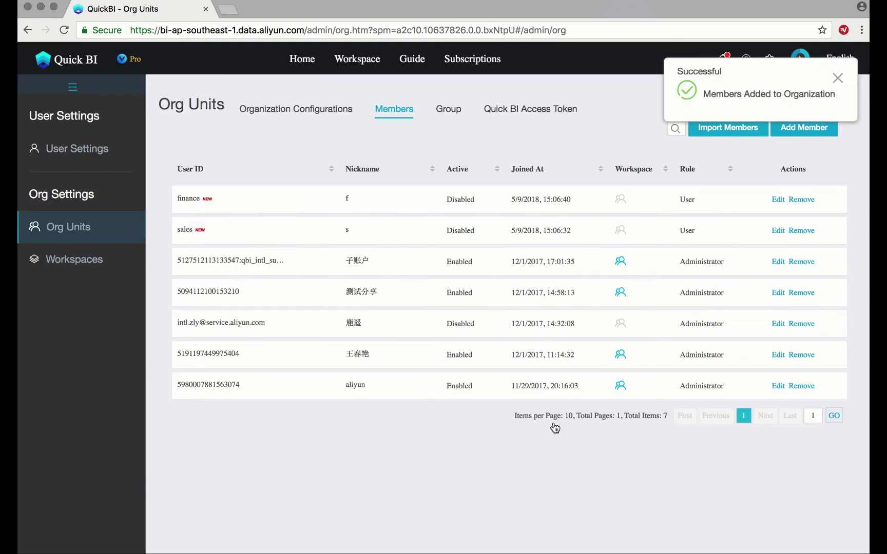
# Add a third member with user ID marketing and nickname m
pyautogui.click(803, 134)
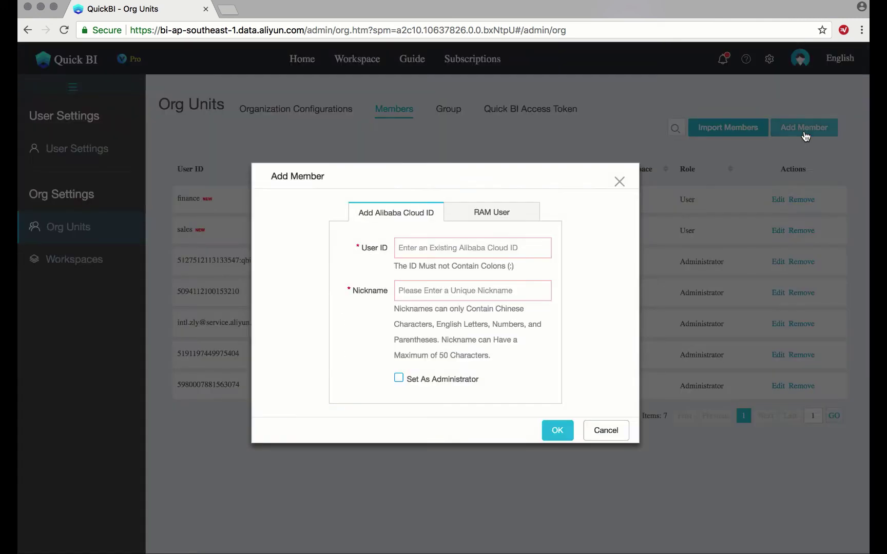
pyautogui.click(481, 250)
pyautogui.write('ma')
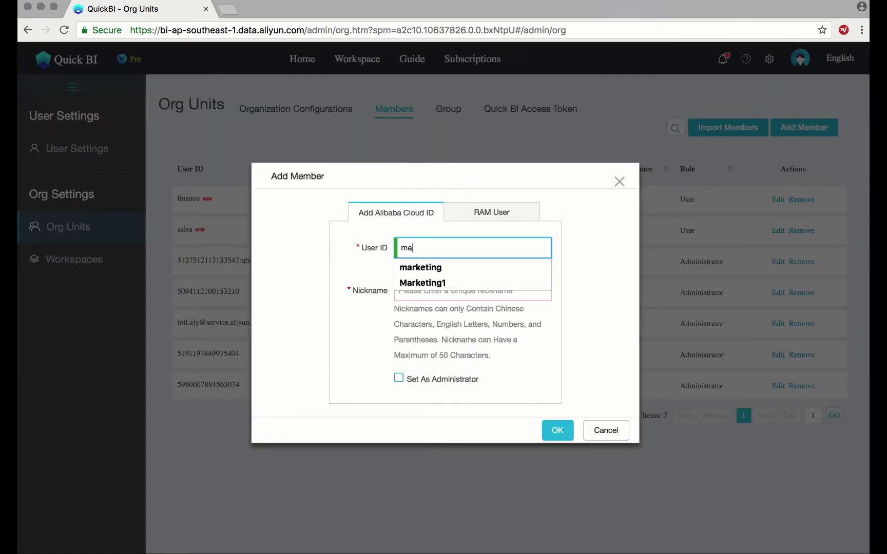
pyautogui.write('rketing')
pyautogui.press('Tab')
pyautogui.write('m')
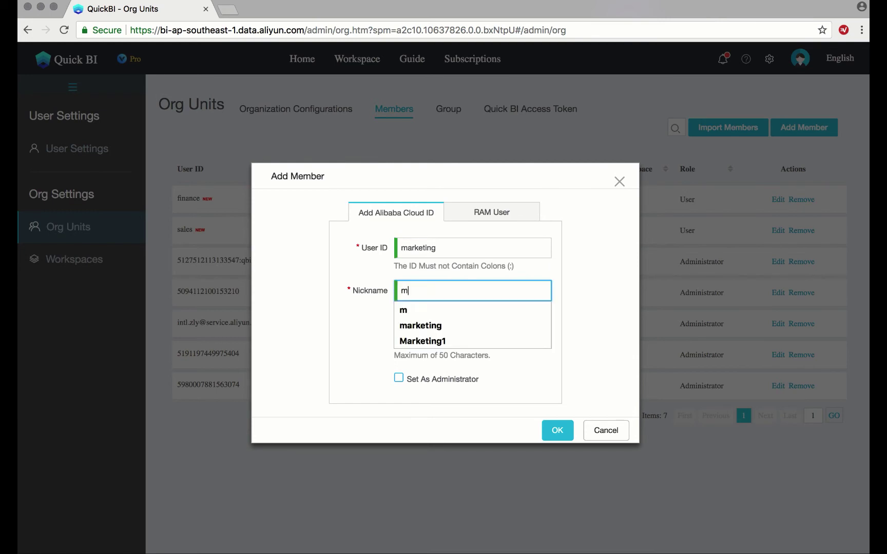
pyautogui.click(557, 434)
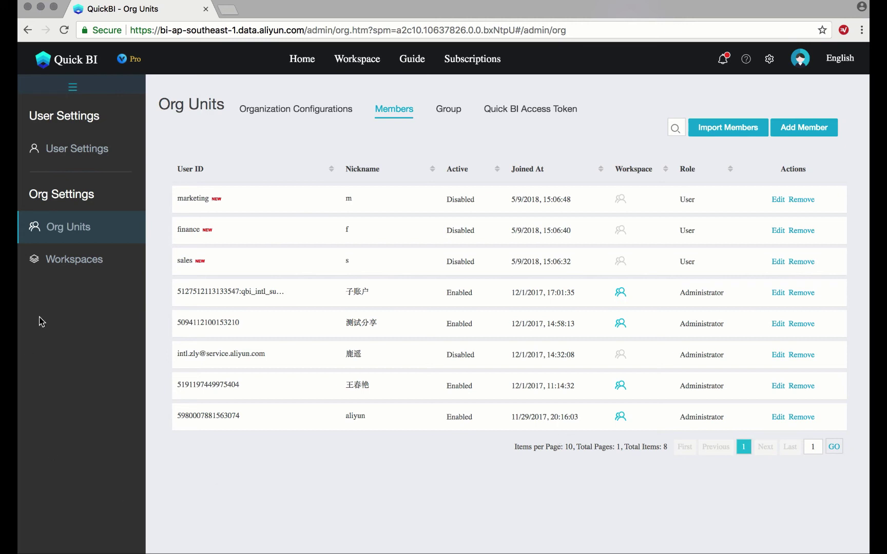
# Create a workspace named prospects from the Workspaces list
pyautogui.click(91, 269)
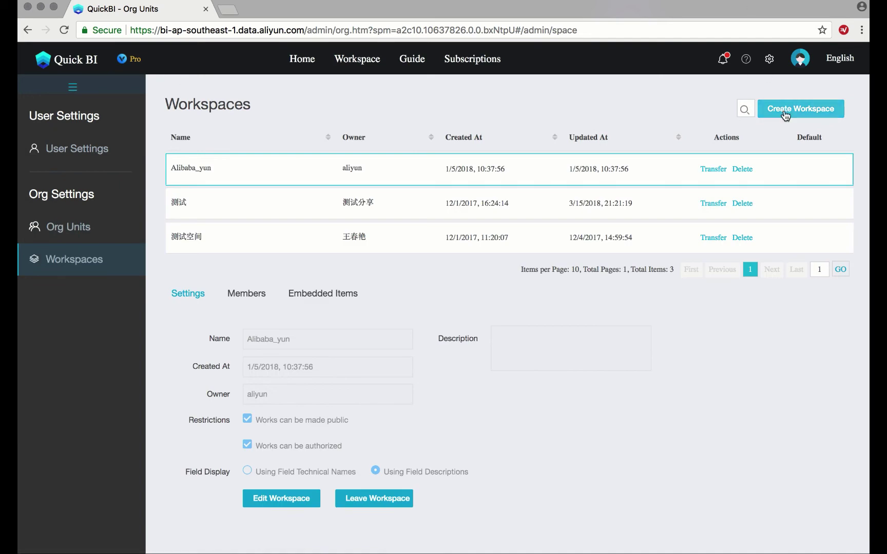
pyautogui.click(784, 109)
pyautogui.click(447, 221)
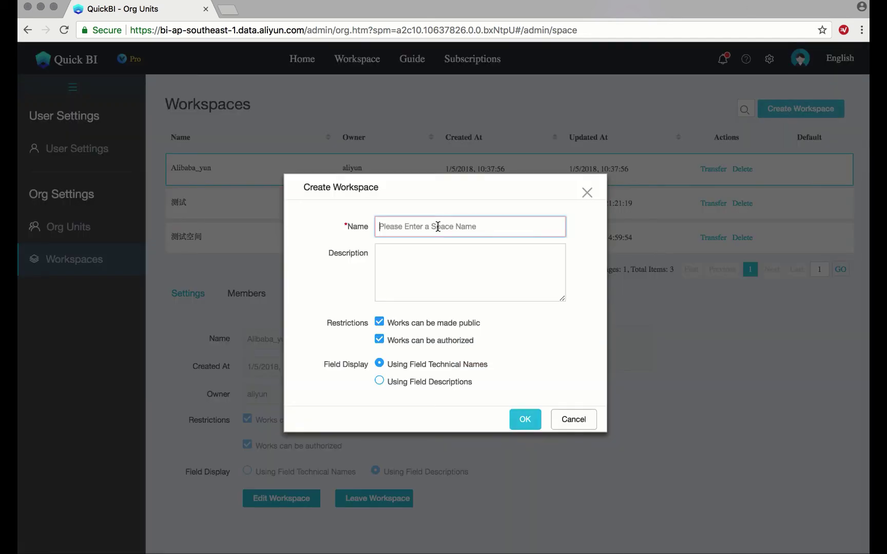
pyautogui.write('prospects')
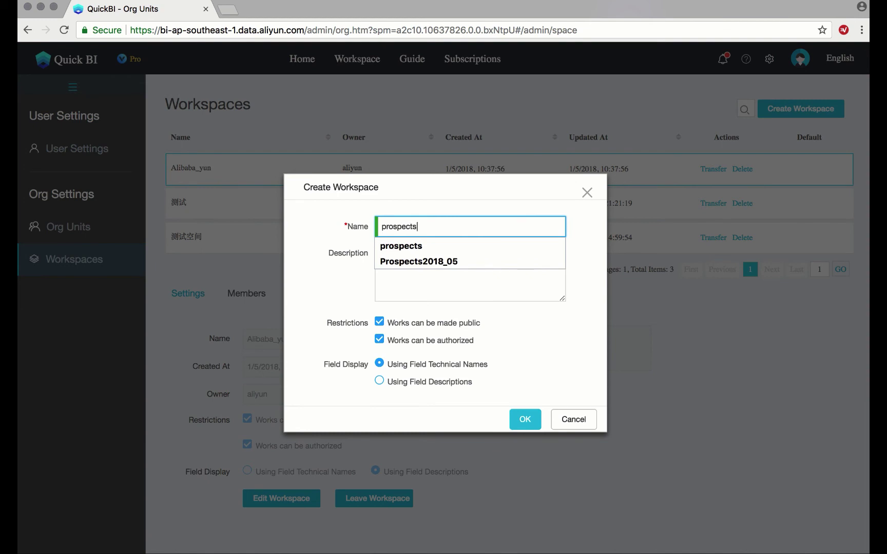
pyautogui.press('Tab')
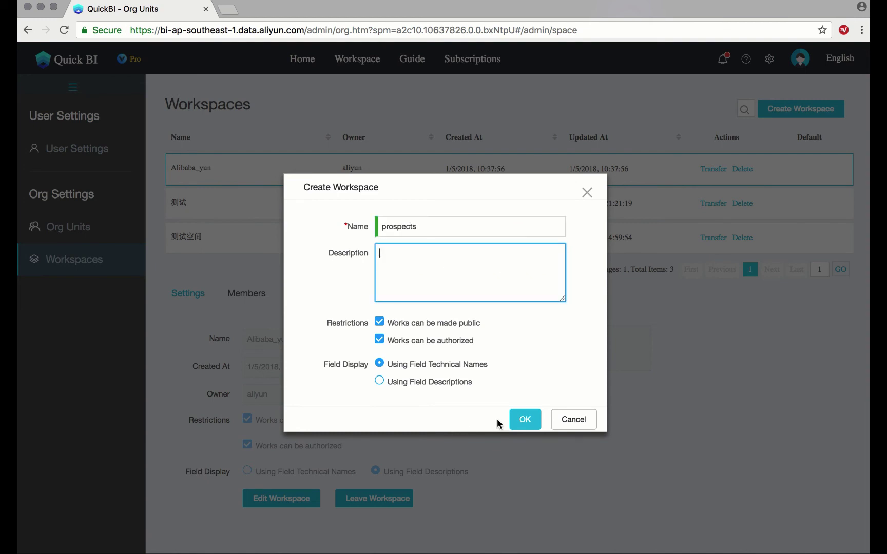
pyautogui.click(526, 421)
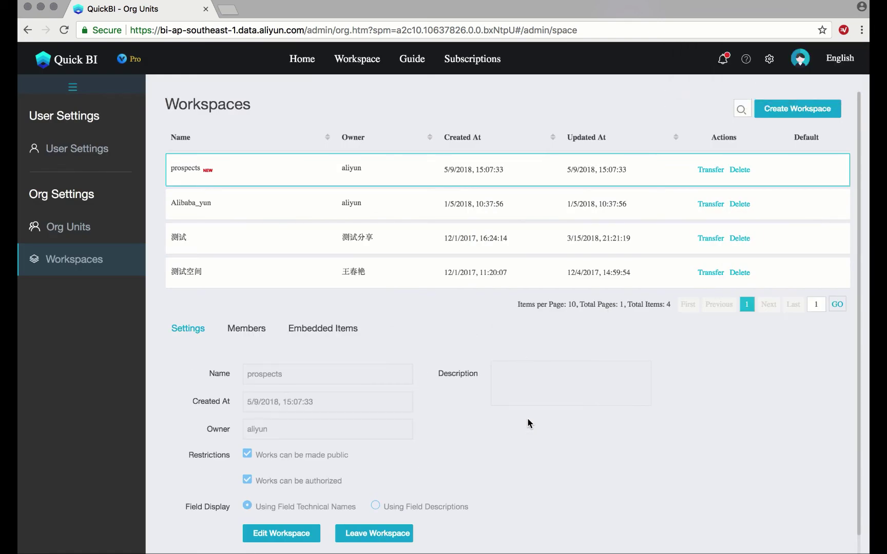
pyautogui.moveTo(257, 176)
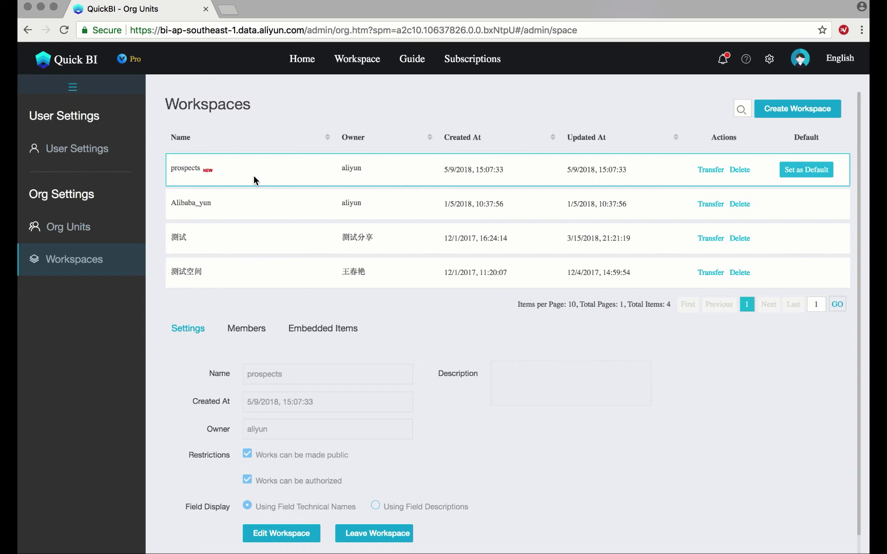
# In the prospects Members tab, add two sub-accounts, each keeping the Viewer role
pyautogui.click(255, 341)
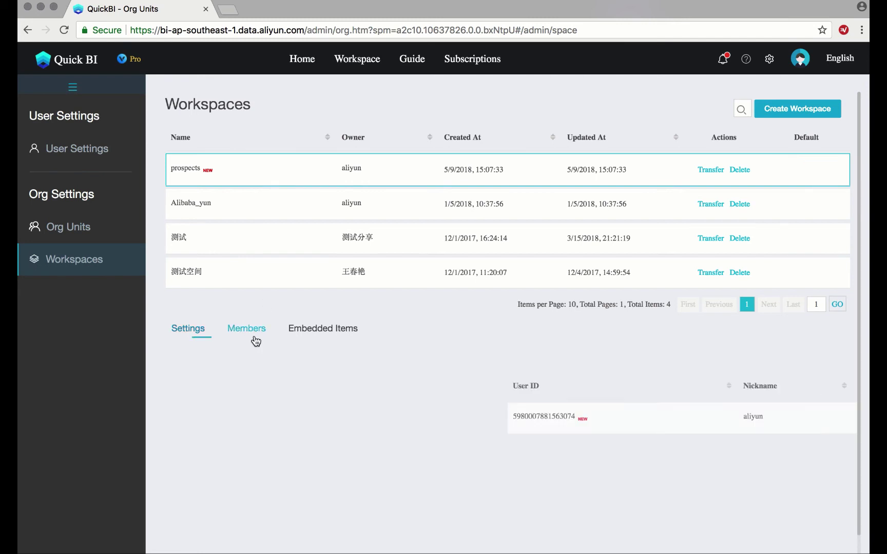
pyautogui.click(778, 356)
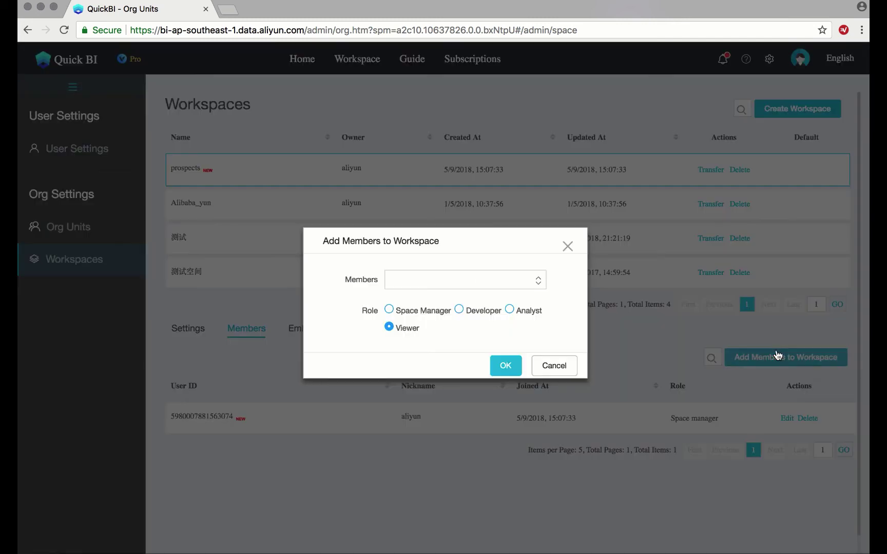
pyautogui.click(472, 285)
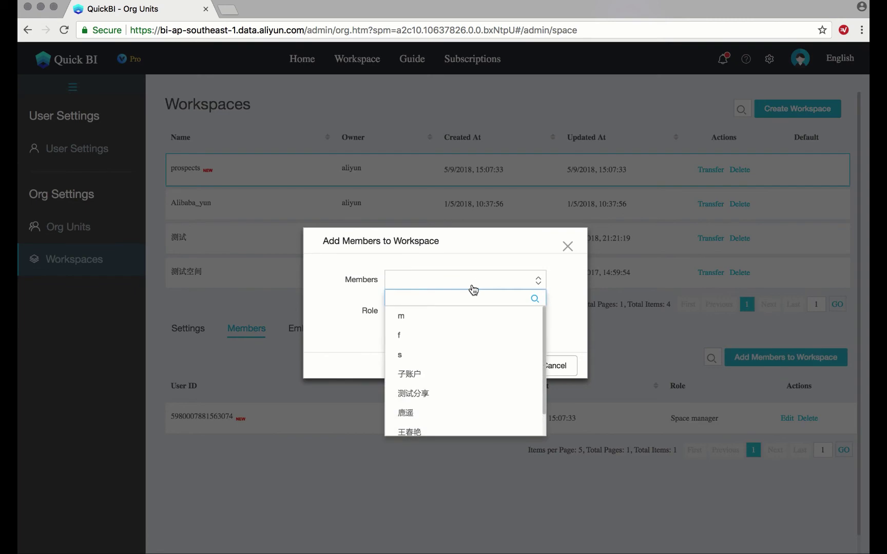
pyautogui.click(443, 355)
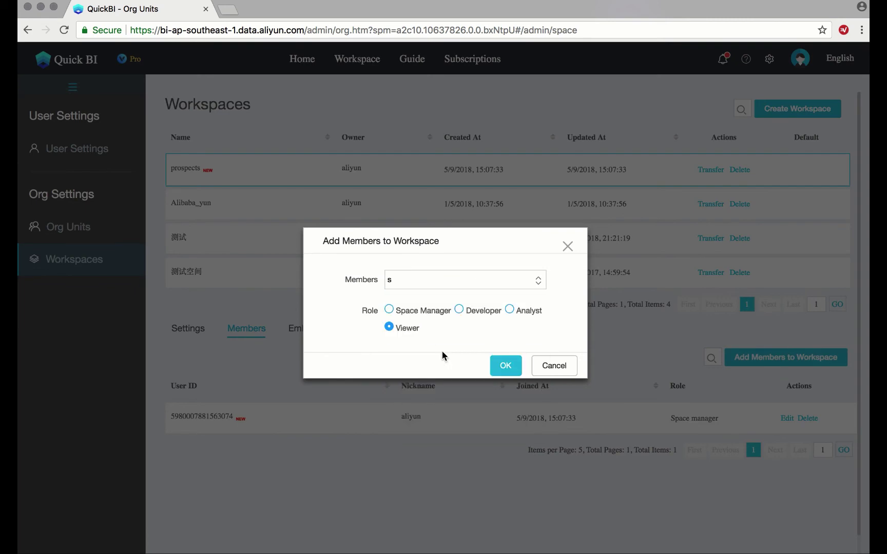
pyautogui.click(520, 369)
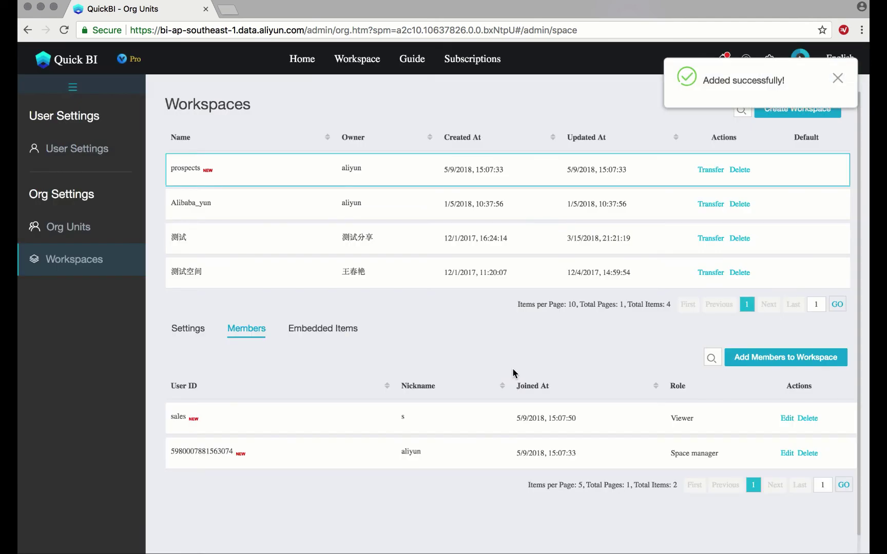
pyautogui.click(776, 359)
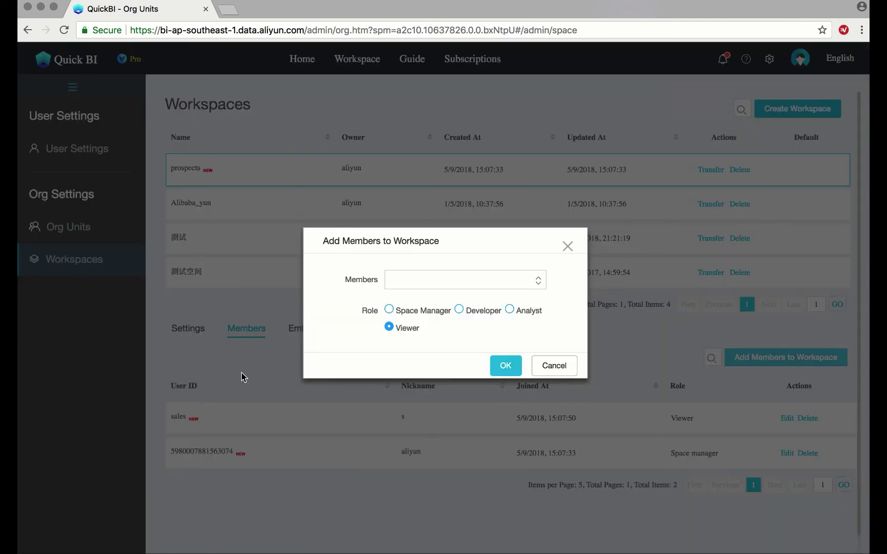
pyautogui.click(402, 281)
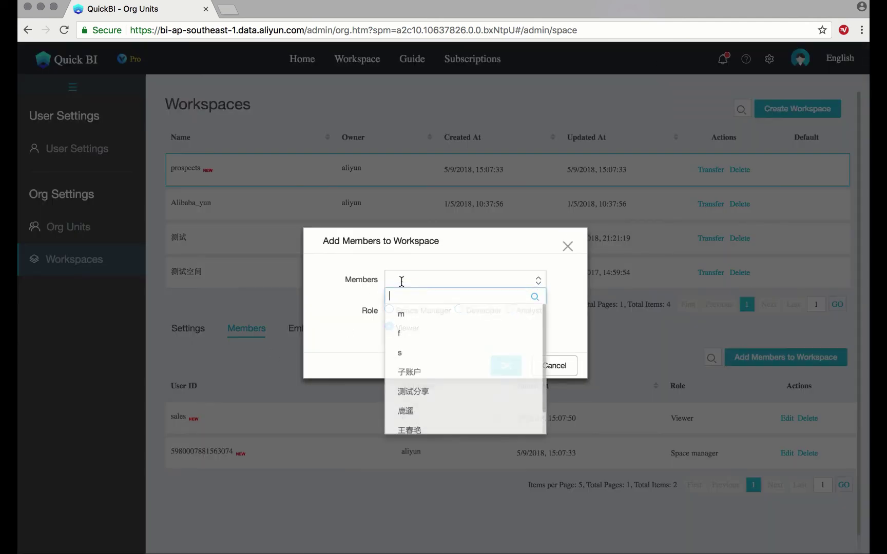
pyautogui.click(409, 314)
pyautogui.click(507, 366)
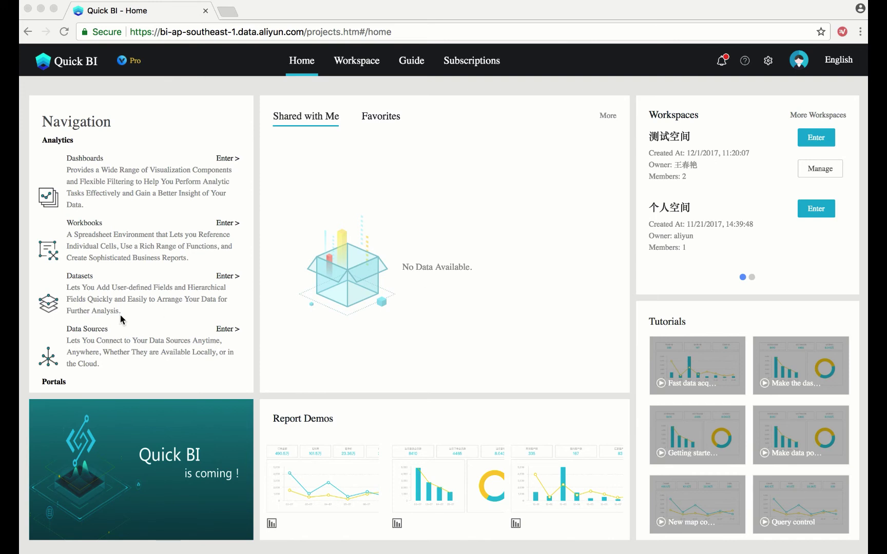
# Open Data Sources from the Home page's Navigation panel
pyautogui.click(225, 334)
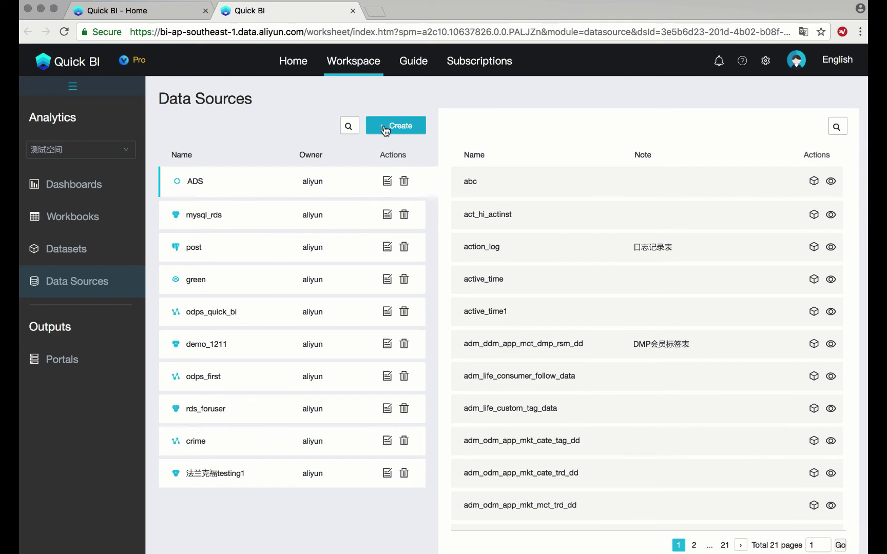
# Start an external MySQL data source and name it TestDatabase
pyautogui.click(385, 128)
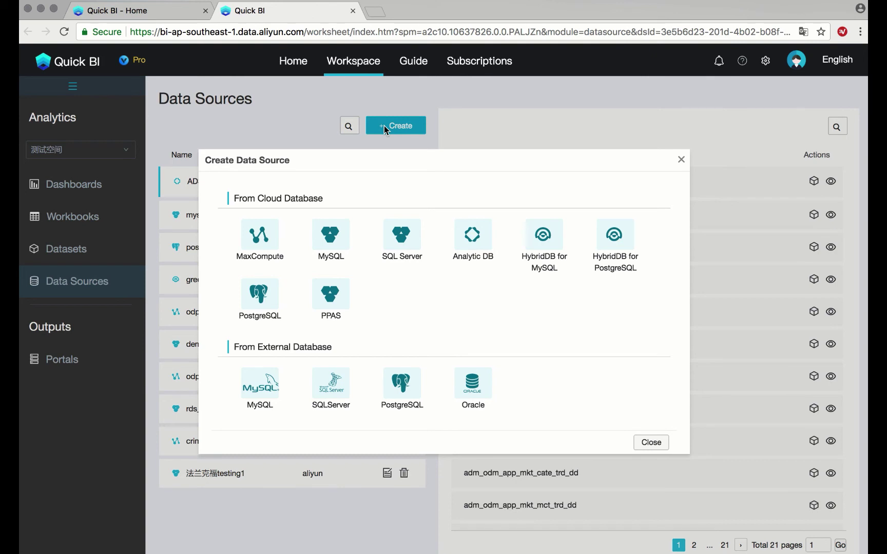
pyautogui.click(256, 388)
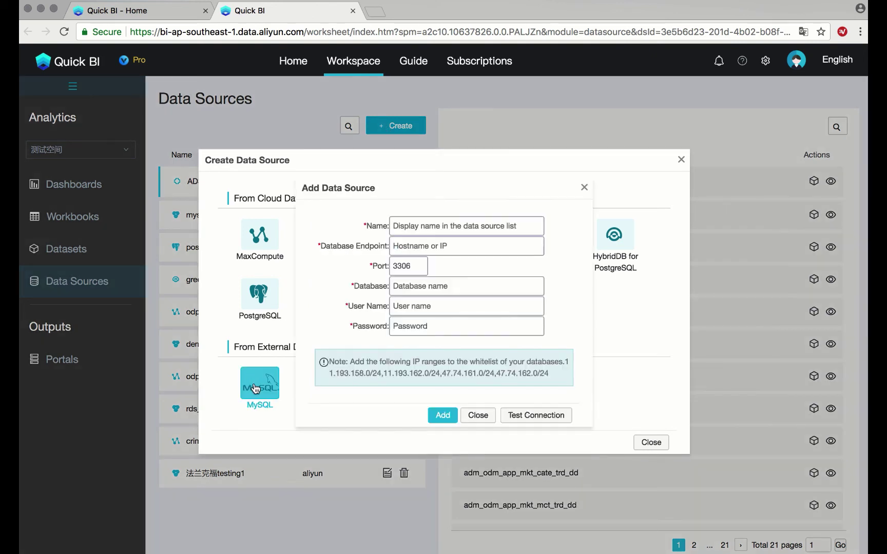
pyautogui.click(413, 225)
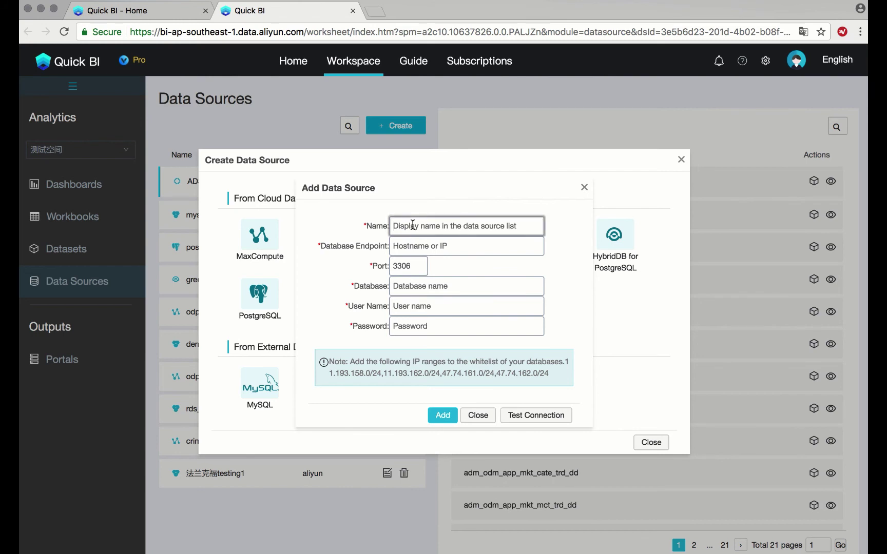
pyautogui.write('Test')
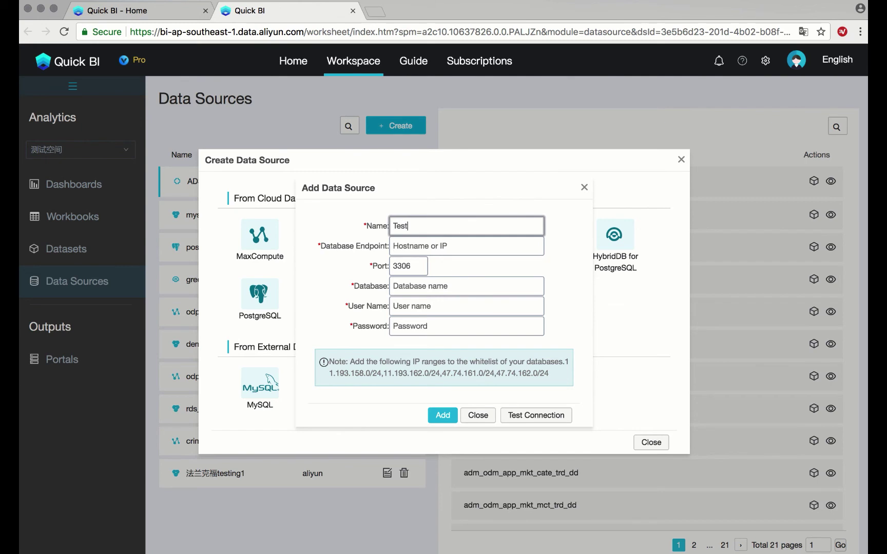
pyautogui.press('BackSpace')
pyautogui.write('D')
pyautogui.press('BackSpace')
pyautogui.write('tData')
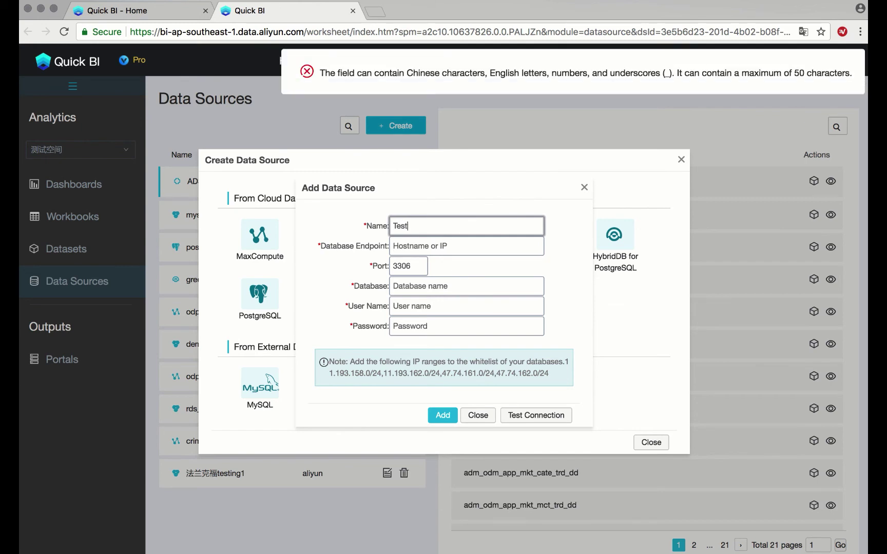
pyautogui.write('base')
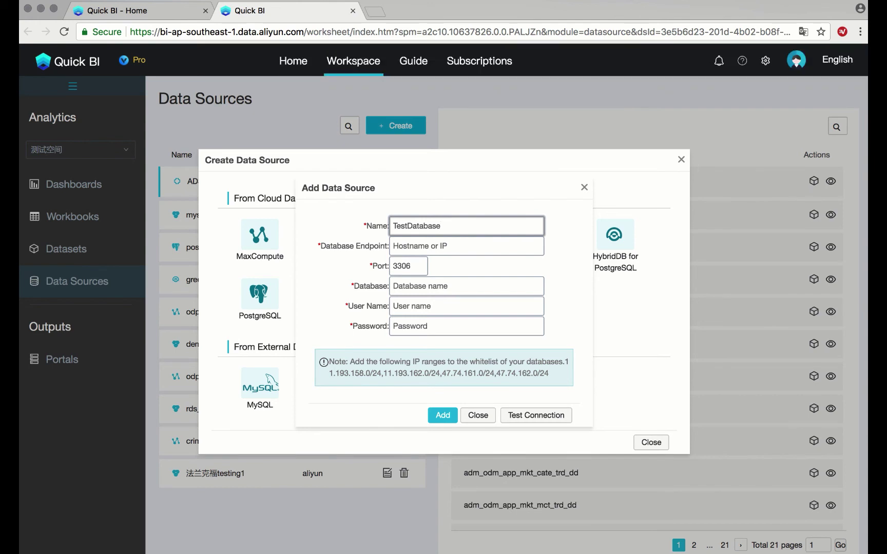
# Enter endpoint, database qbi4test, user quickbi_test and password, verify the connection, then save
pyautogui.click(462, 246)
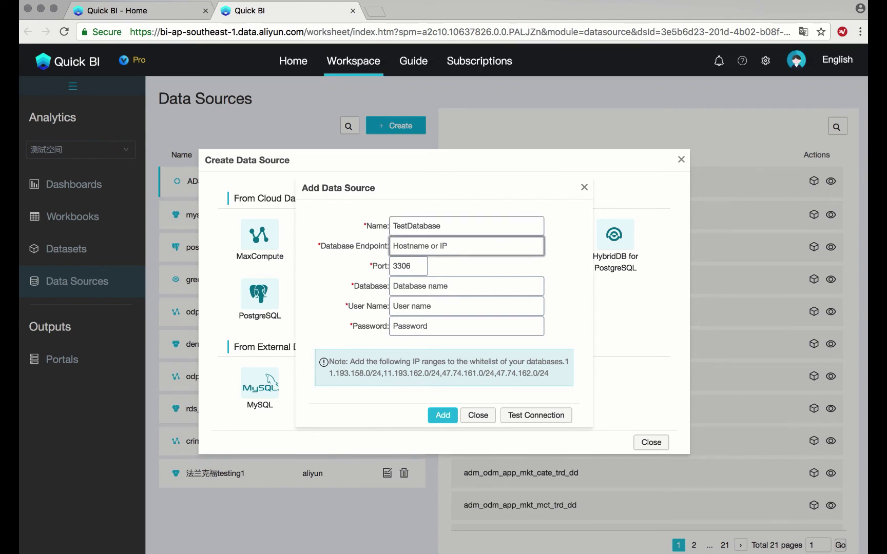
pyautogui.write('rm-bp13570t2297c33kao.mysql.rds.aliyuncs.com')
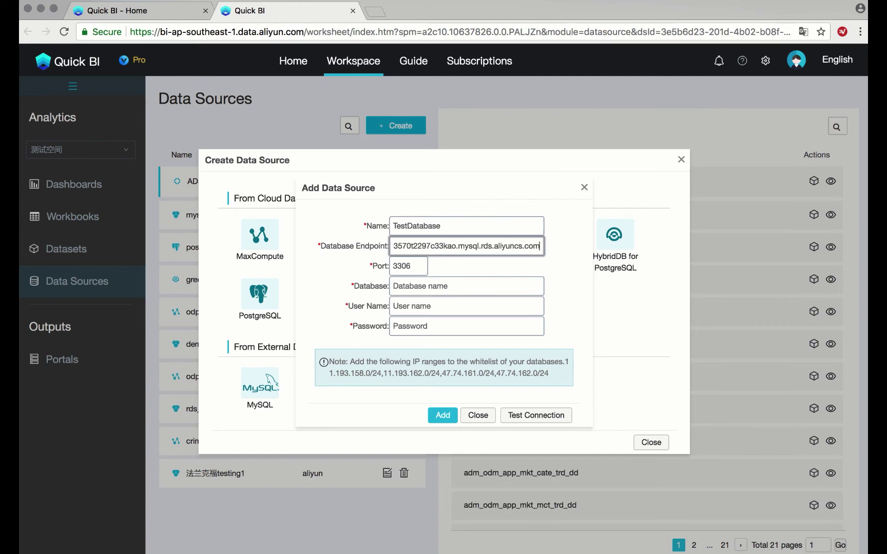
pyautogui.press('Tab')
pyautogui.press('Tab')
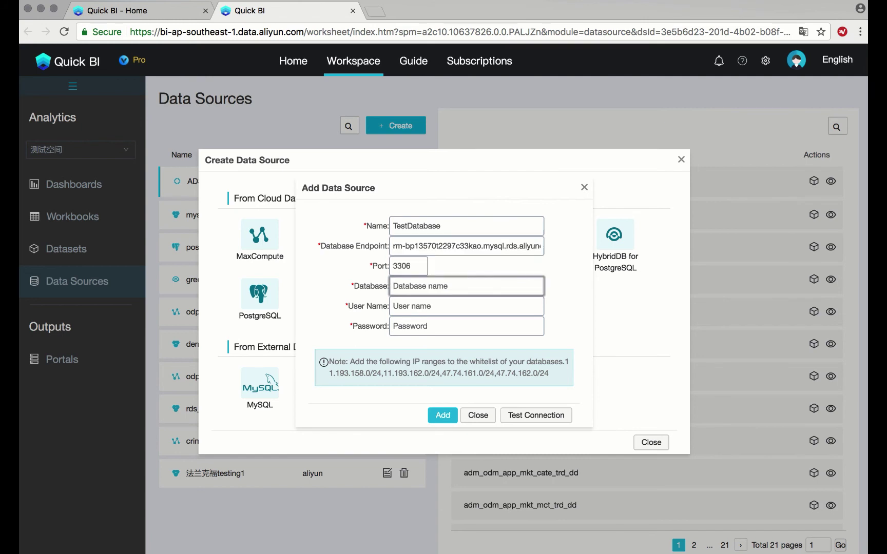
pyautogui.write('qbi4test')
pyautogui.press('Tab')
pyautogui.write('q')
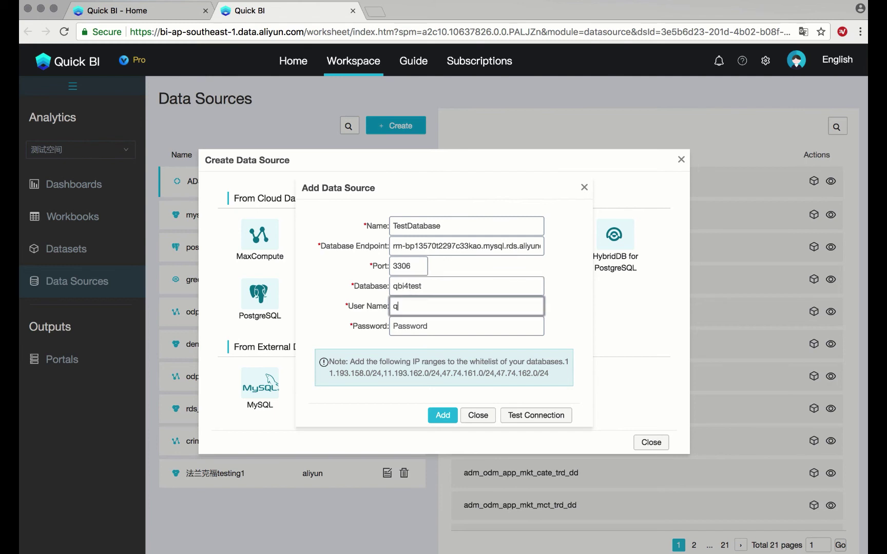
pyautogui.write('uickbi_test')
pyautogui.press('Tab')
pyautogui.write('••')
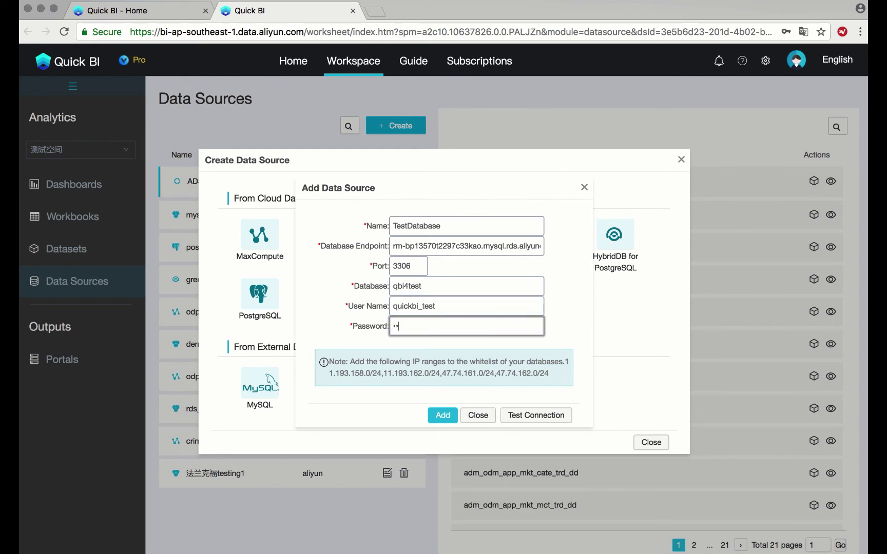
pyautogui.write('••••••••')
pyautogui.click(535, 418)
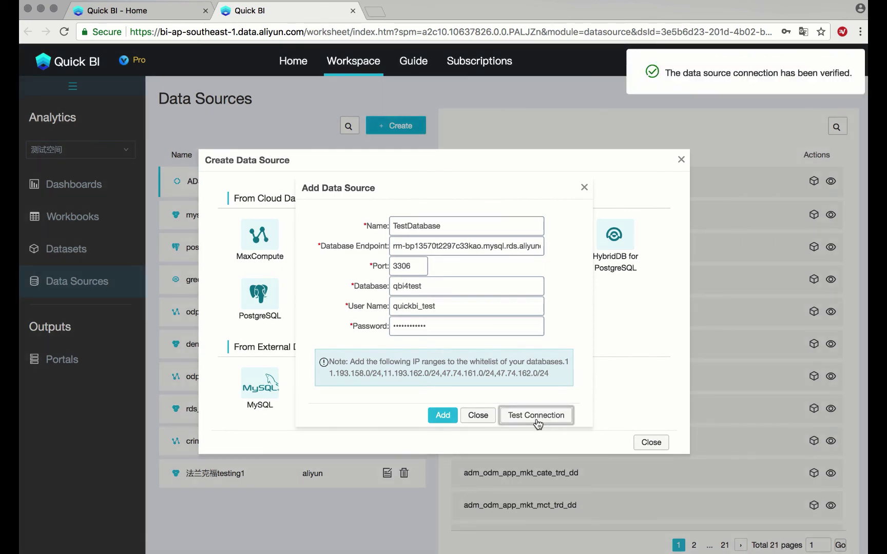
pyautogui.click(444, 422)
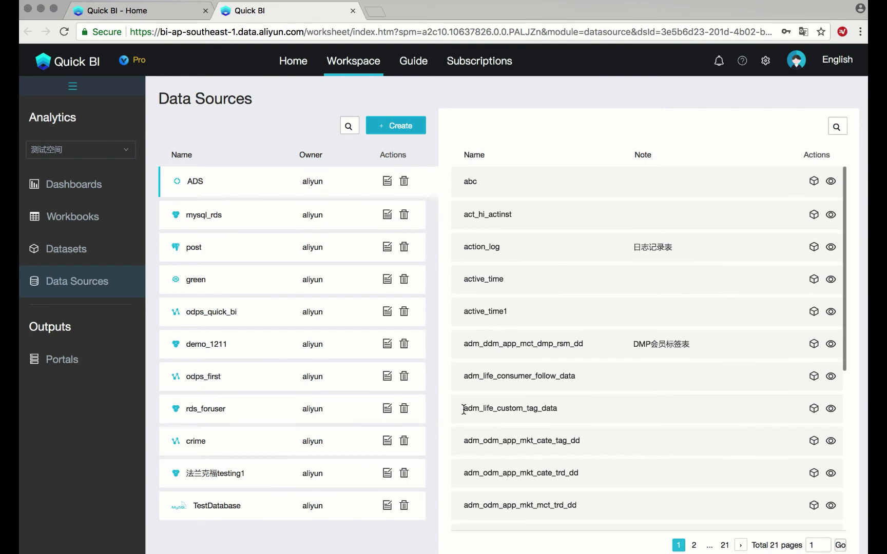
# Build a dataset from TestDatabase's employee table, saving it to MyDatasets
pyautogui.scroll(-5, 463, 411)
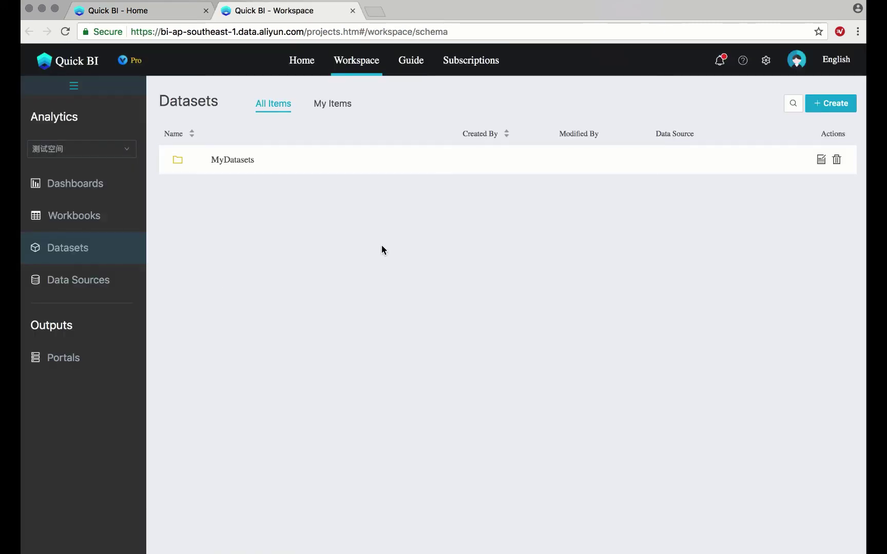
pyautogui.click(843, 104)
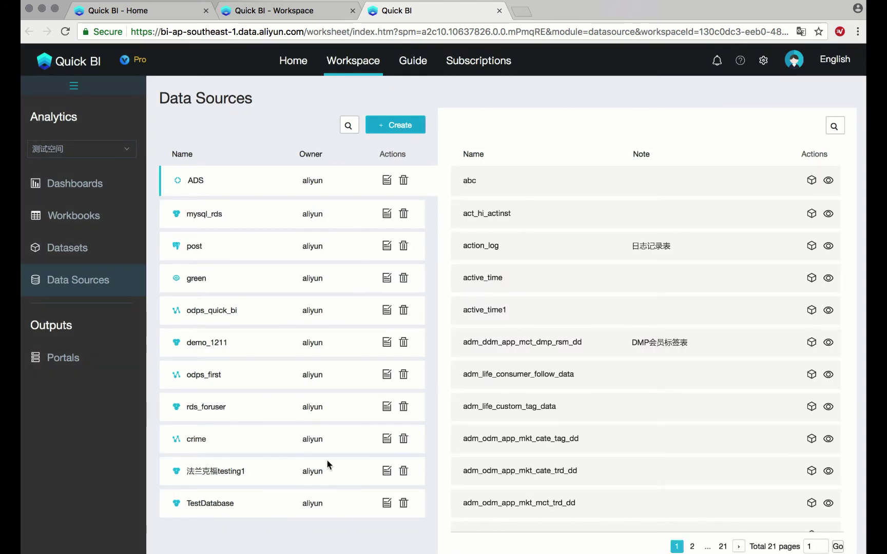
pyautogui.click(254, 504)
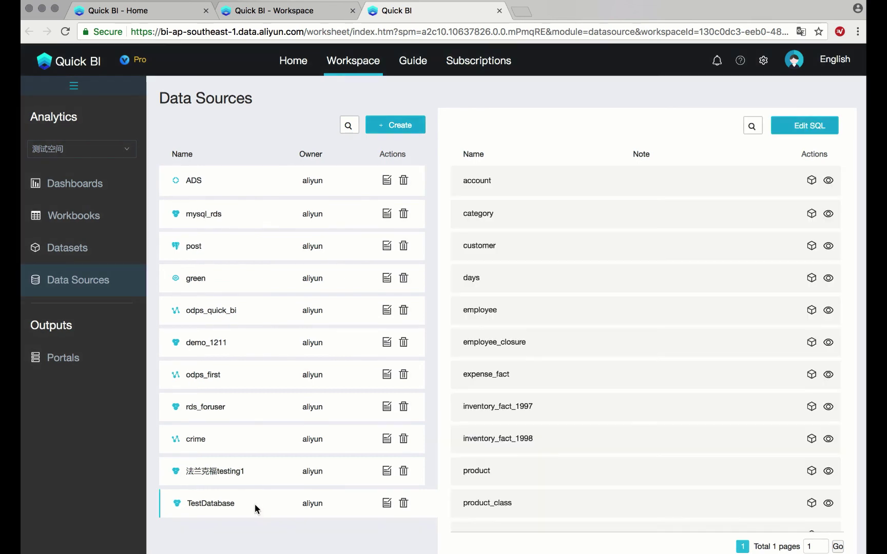
pyautogui.click(812, 310)
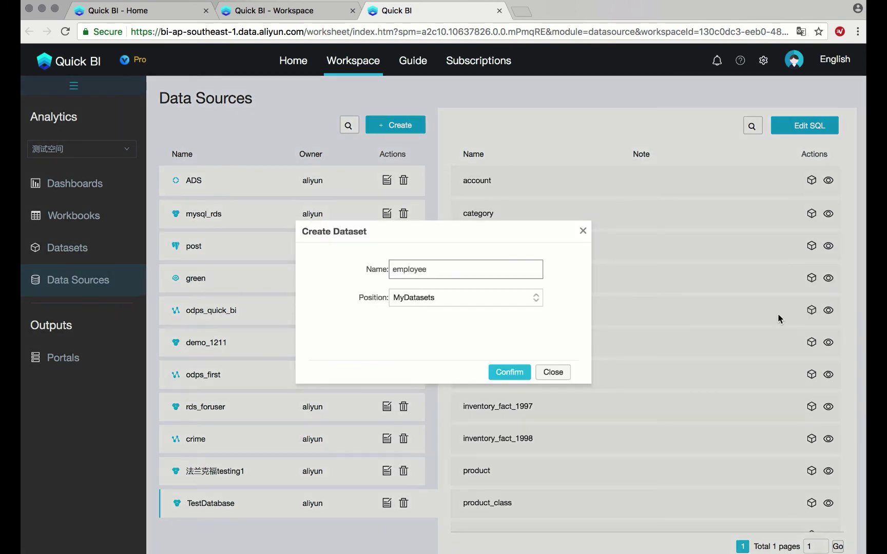
pyautogui.click(505, 374)
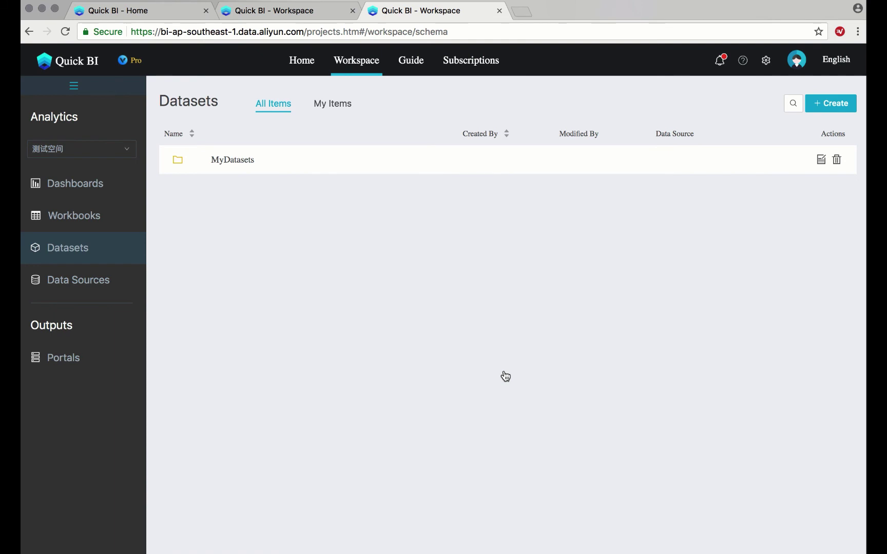
# Filter to My Items and create a new blank workbook under Workbooks
pyautogui.click(332, 105)
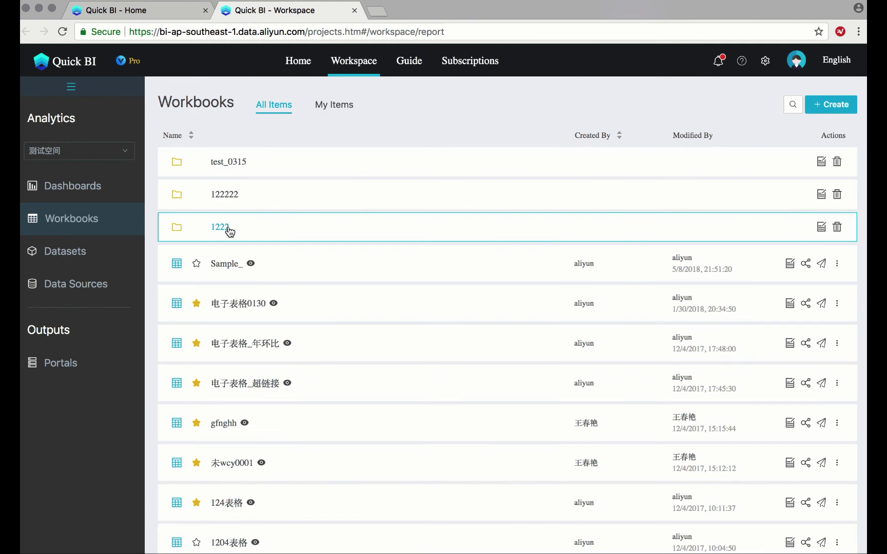
pyautogui.click(826, 107)
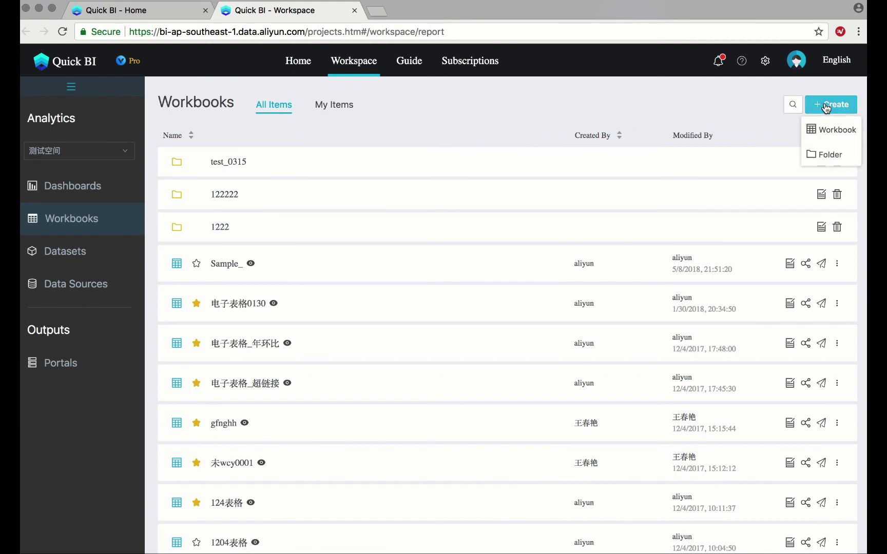
pyautogui.click(829, 131)
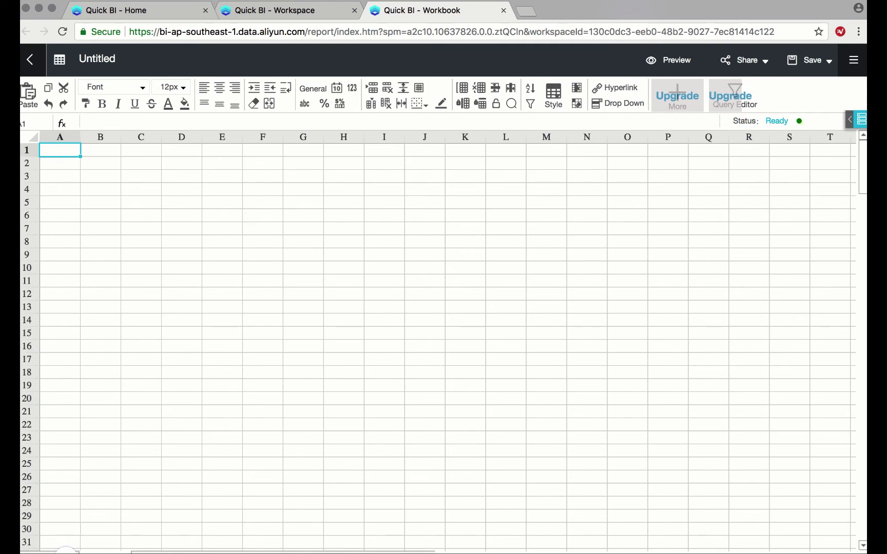
# Choose the employee dataset as the workbook's data source
pyautogui.click(852, 128)
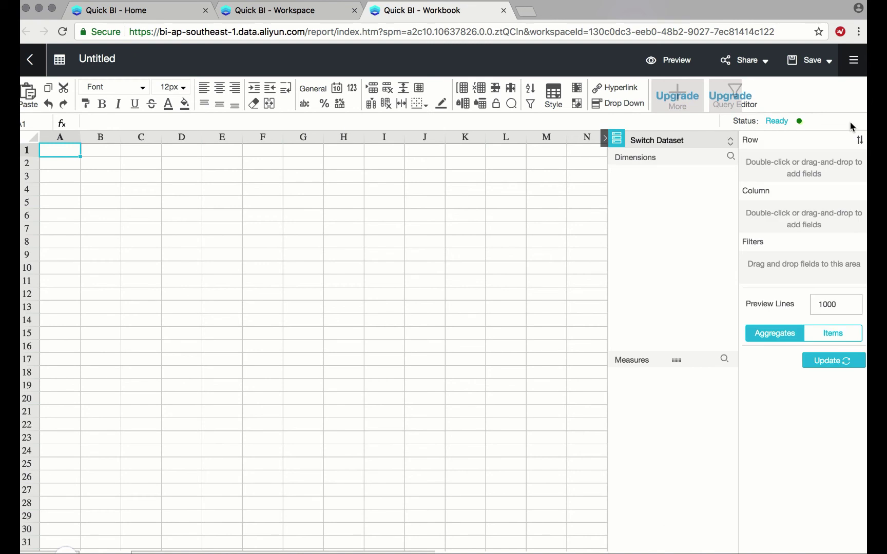
pyautogui.click(673, 146)
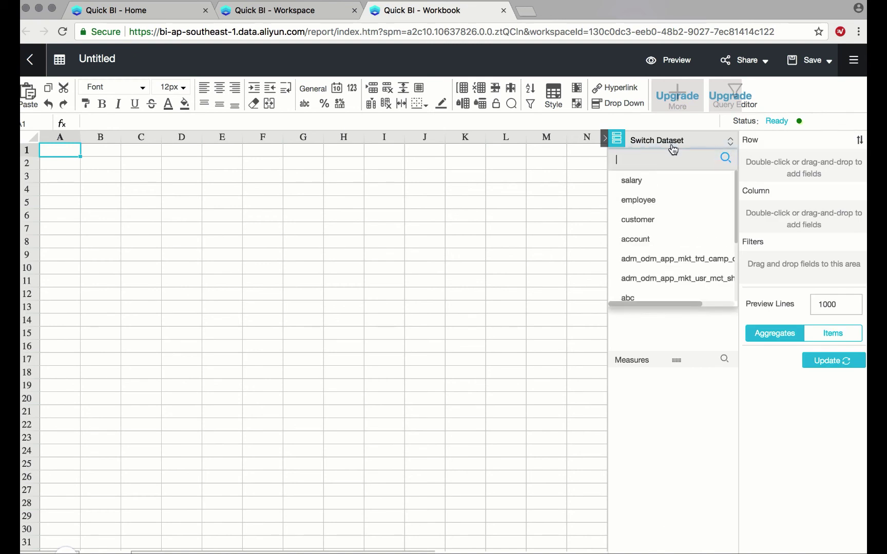
pyautogui.click(656, 205)
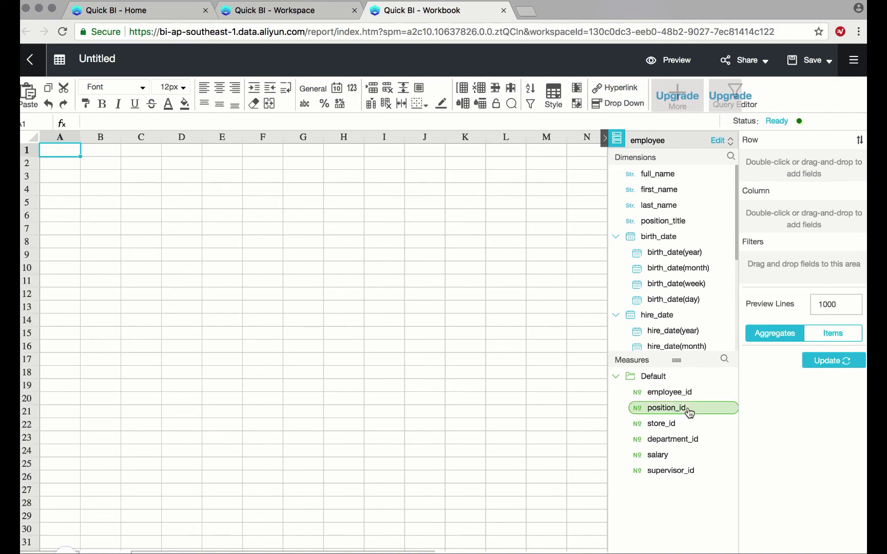
# Put employee_id, salary and gender in Columns, with 100 preview lines in Items mode
pyautogui.moveTo(685, 397); pyautogui.dragTo(779, 213)
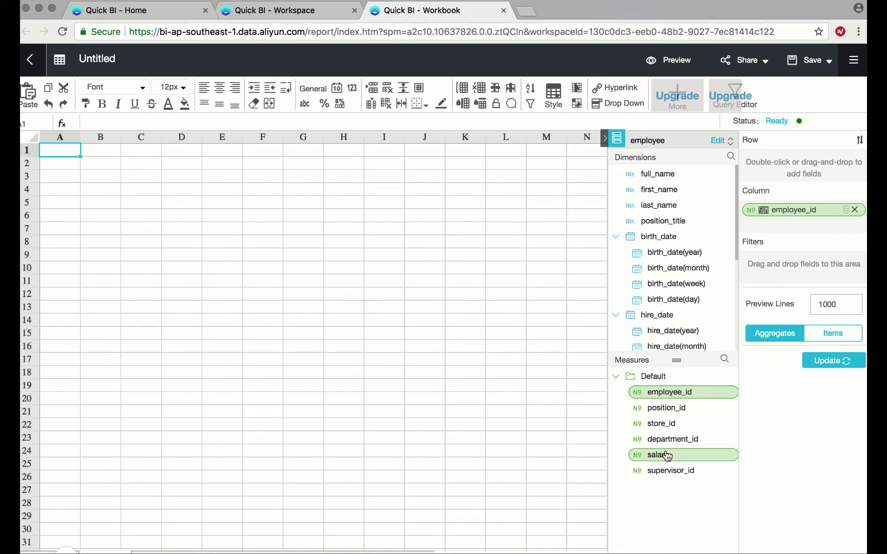
pyautogui.moveTo(665, 454); pyautogui.dragTo(758, 222)
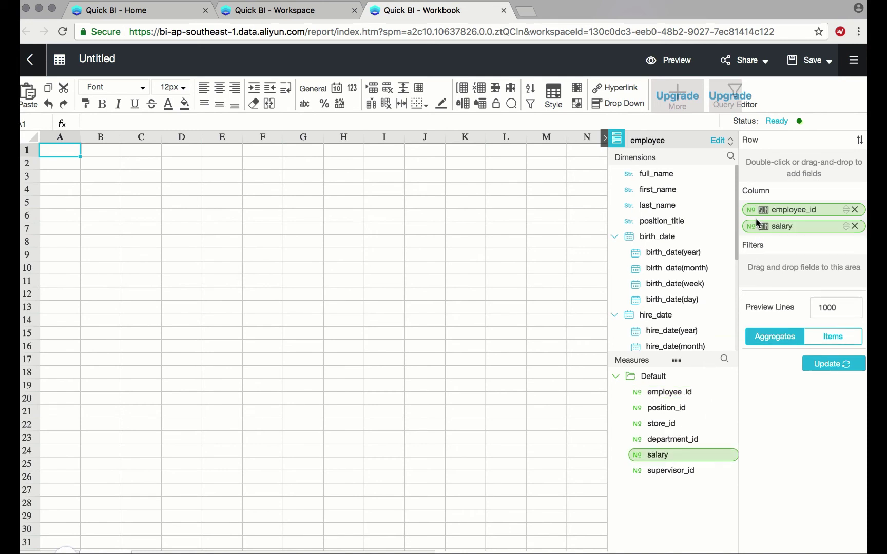
pyautogui.scroll(-5, 651, 307)
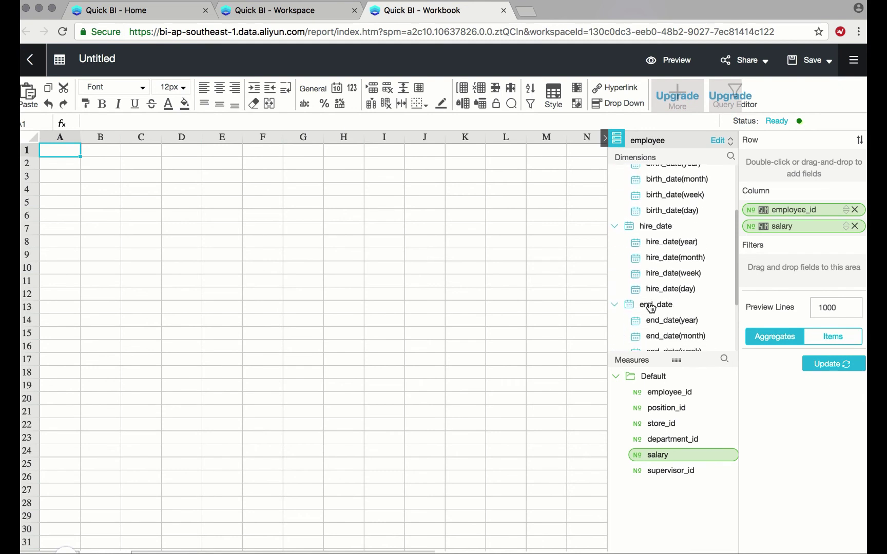
pyautogui.scroll(-2, 651, 307)
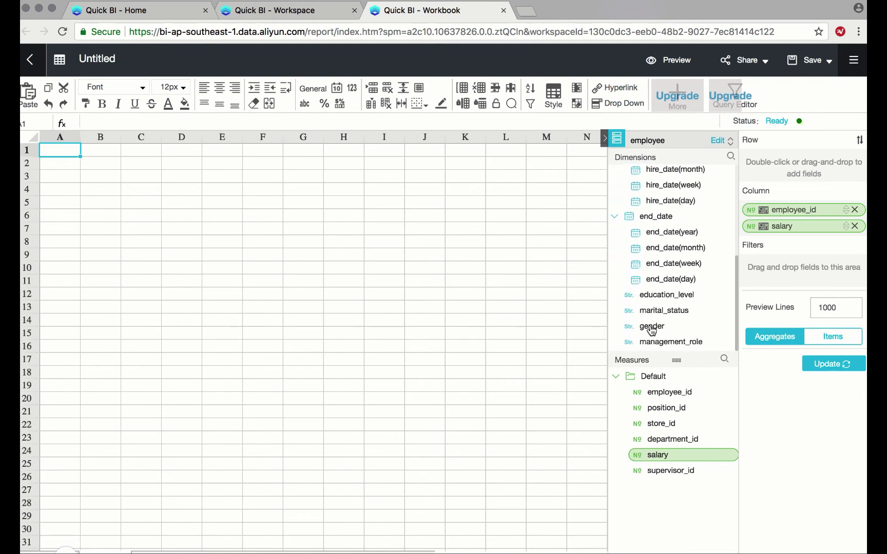
pyautogui.moveTo(652, 331); pyautogui.dragTo(737, 231)
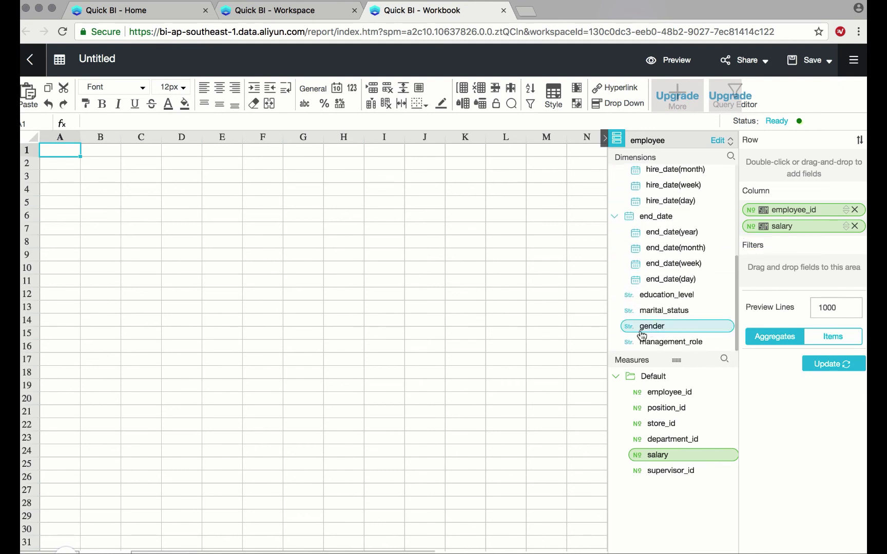
pyautogui.moveTo(642, 330); pyautogui.dragTo(759, 224)
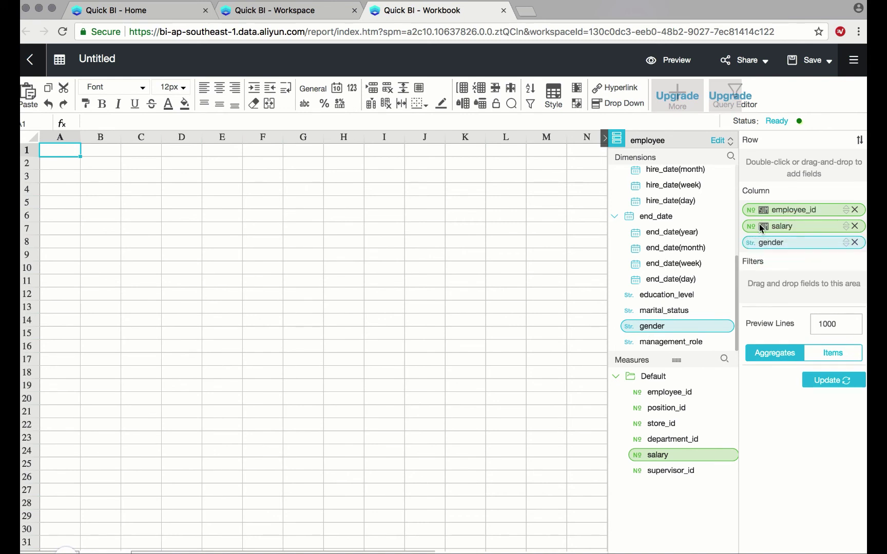
pyautogui.doubleClick(836, 321)
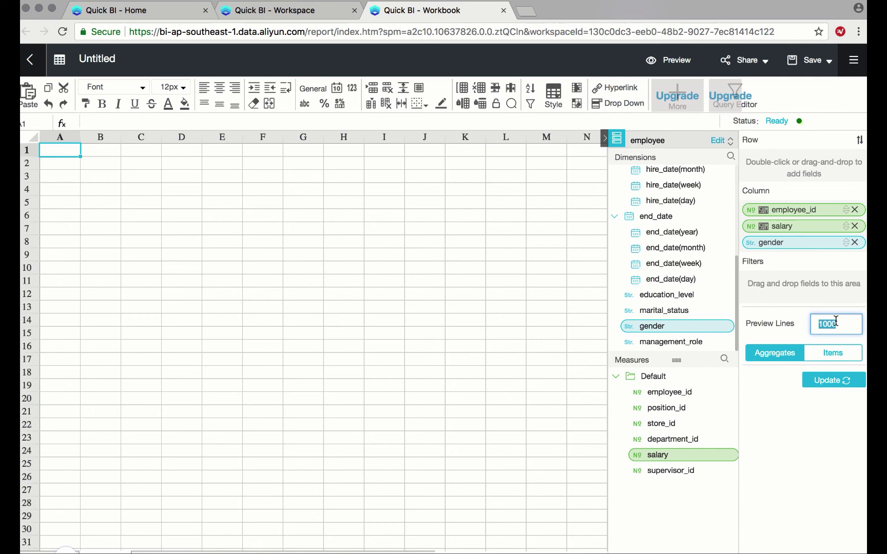
pyautogui.write('100')
pyautogui.click(848, 356)
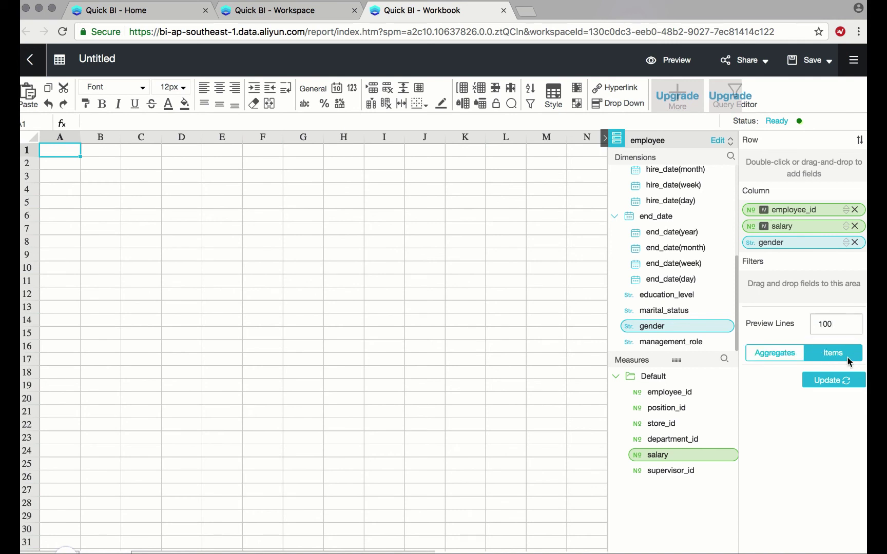
# Load the query results into the sheet and add a 'salary totals' heading in E7
pyautogui.click(837, 382)
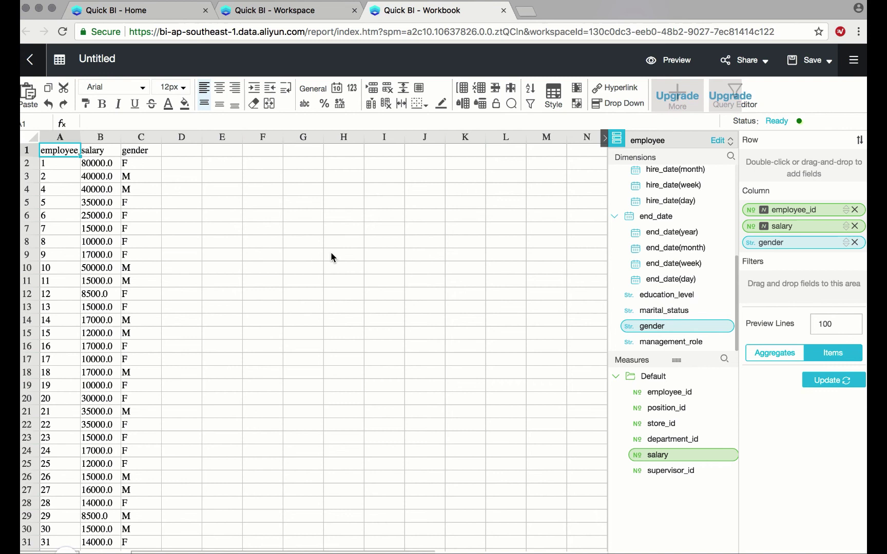
pyautogui.click(229, 234)
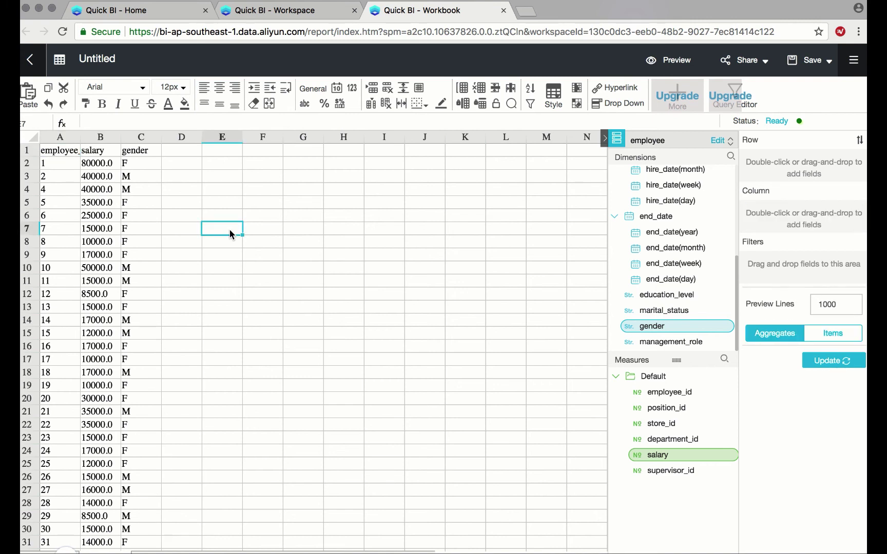
pyautogui.write('sal')
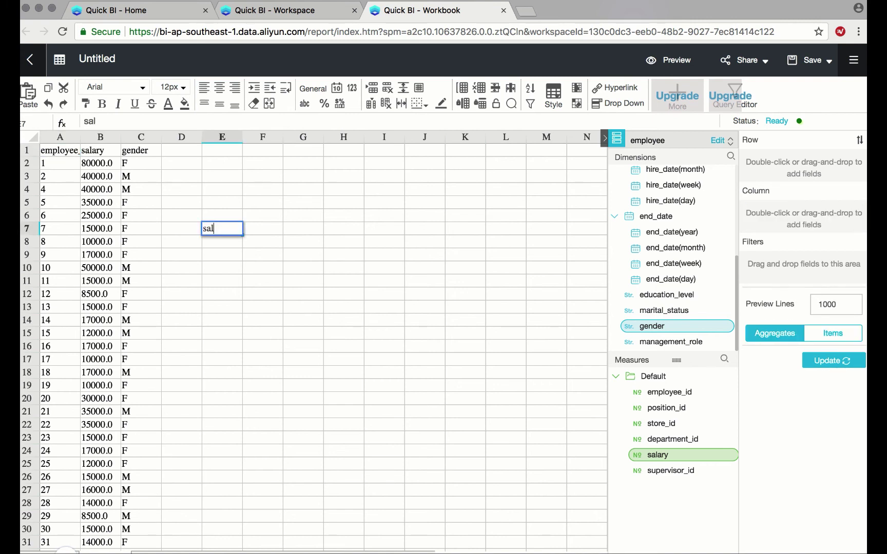
pyautogui.write('ary totals')
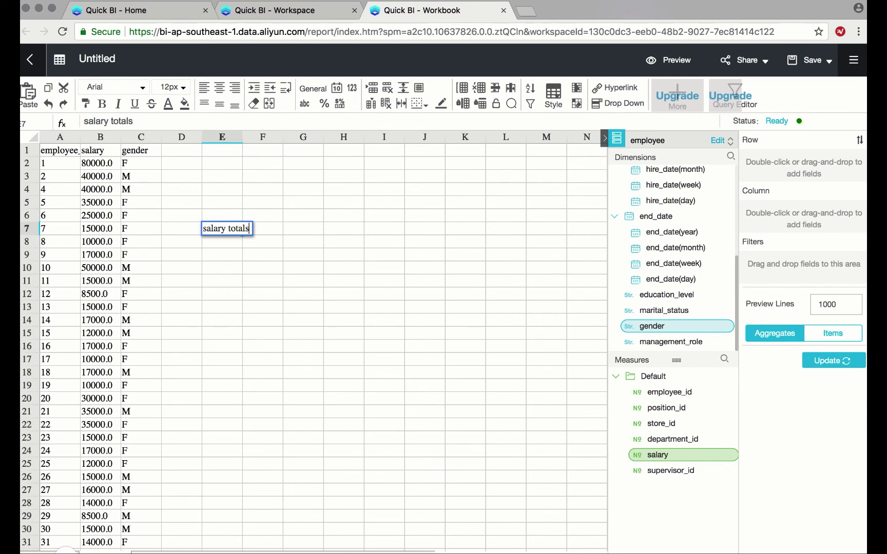
pyautogui.press('Return')
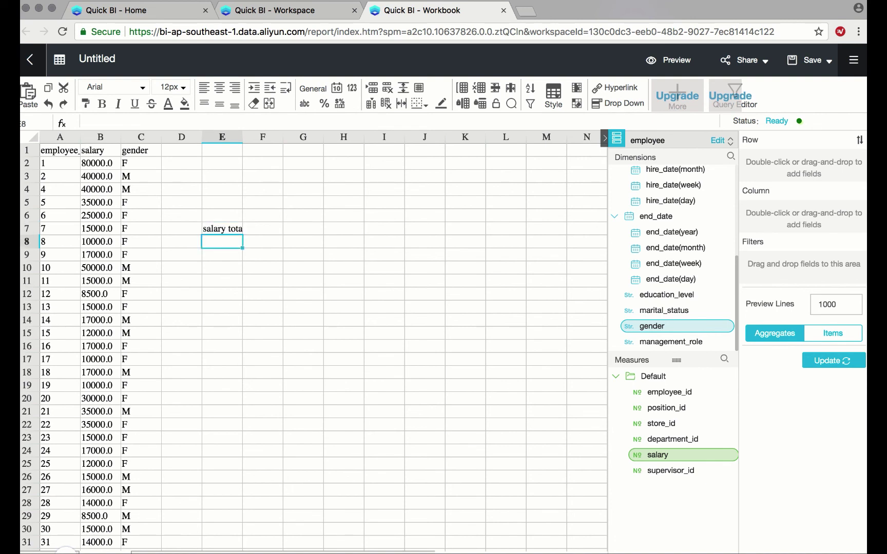
# Enter gender labels M and F in D8:D9 and a 'count' heading in F7
pyautogui.click(182, 241)
pyautogui.write('M')
pyautogui.press('Return')
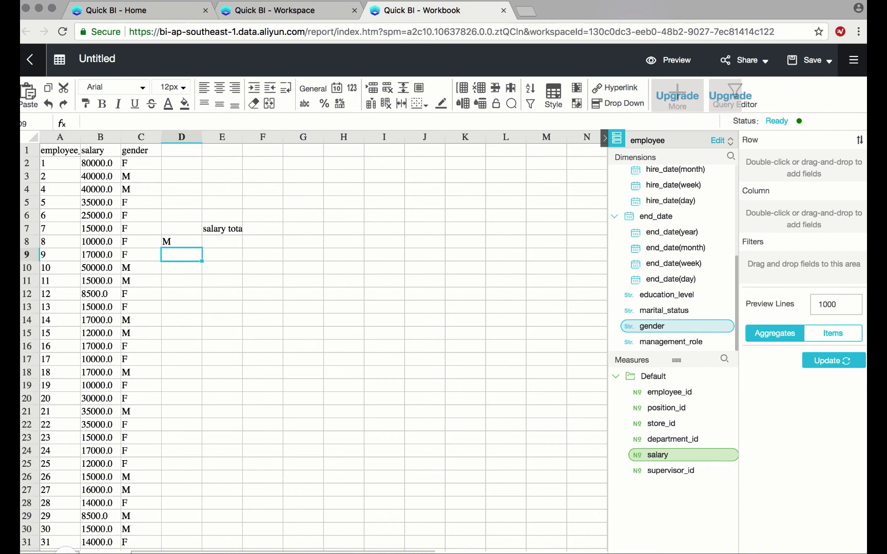
pyautogui.write('F')
pyautogui.press('Return')
pyautogui.press('Up')
pyautogui.press('Up')
pyautogui.press('Up')
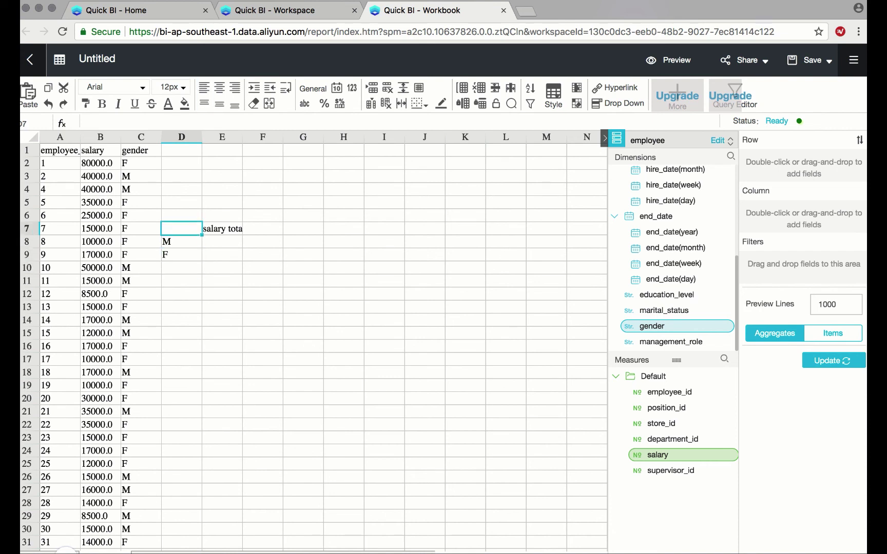
pyautogui.press('Right')
pyautogui.click(263, 229)
pyautogui.write('count')
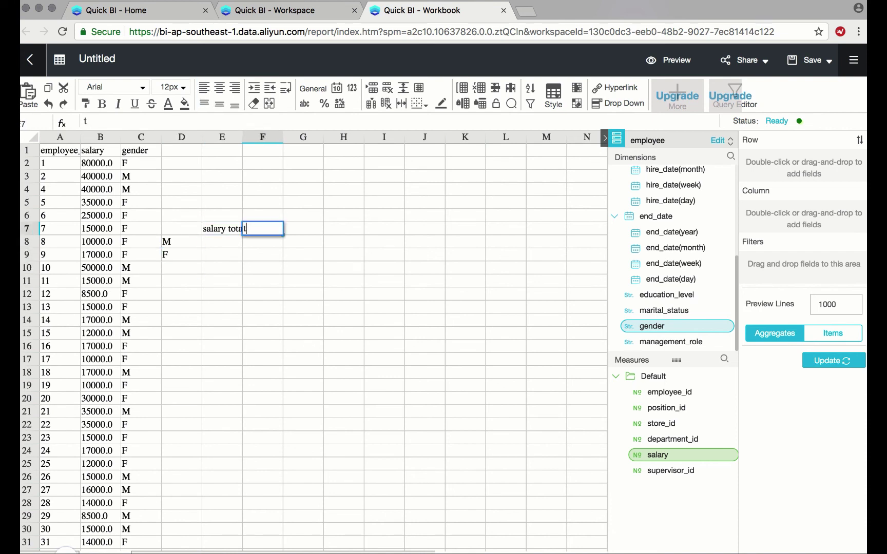
pyautogui.press('Return')
# Enter =sumif(C:C, "=M", B:B) in E8, giving a male salary total of 412280
pyautogui.click(222, 241)
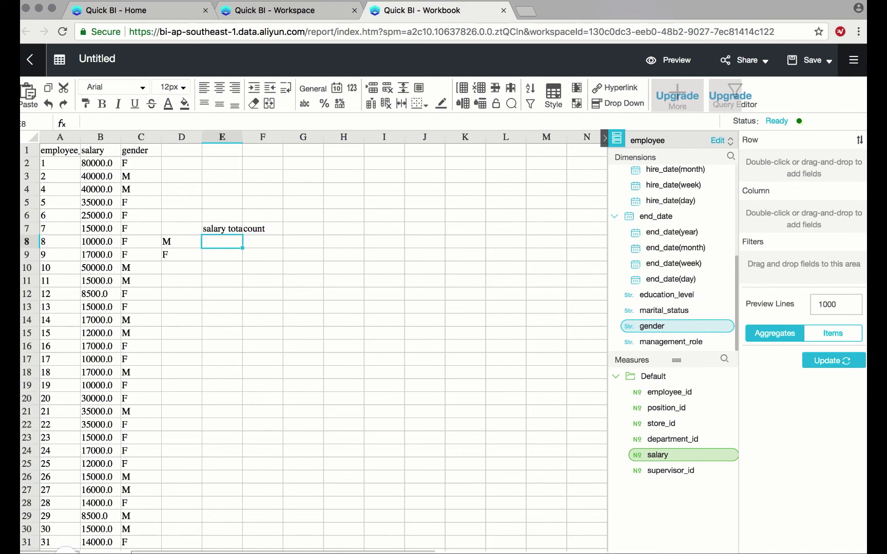
pyautogui.write('=s')
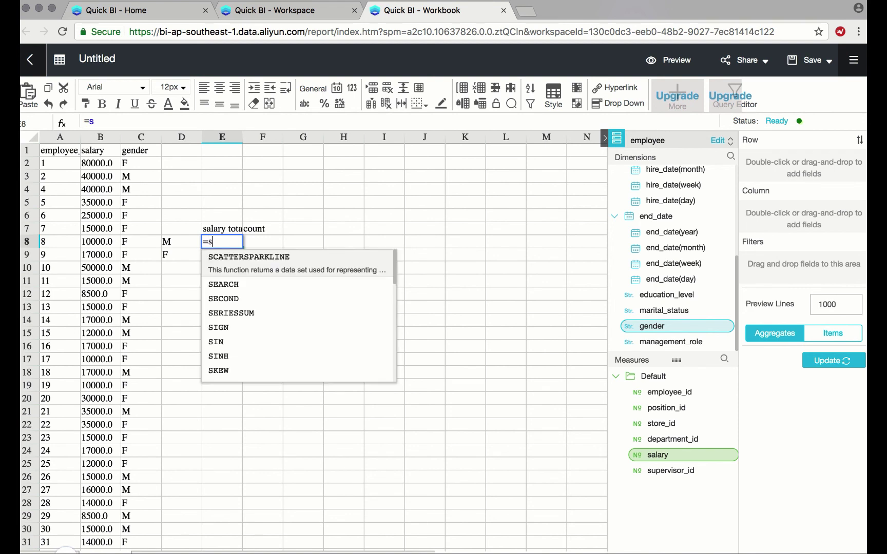
pyautogui.write('umif')
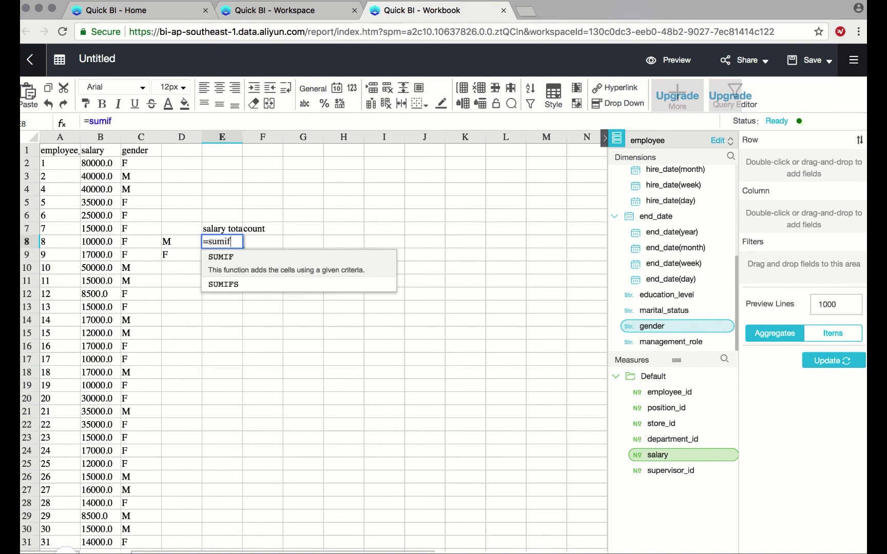
pyautogui.write('(')
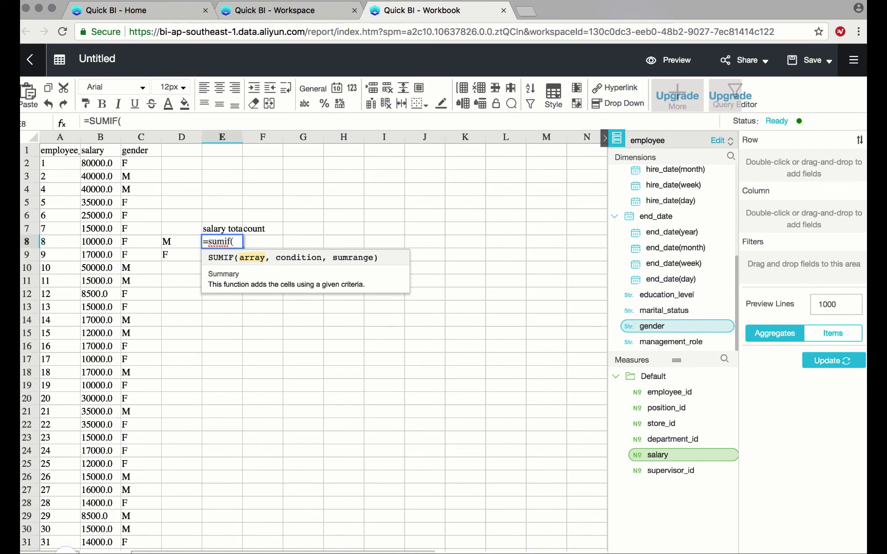
pyautogui.write('C:C')
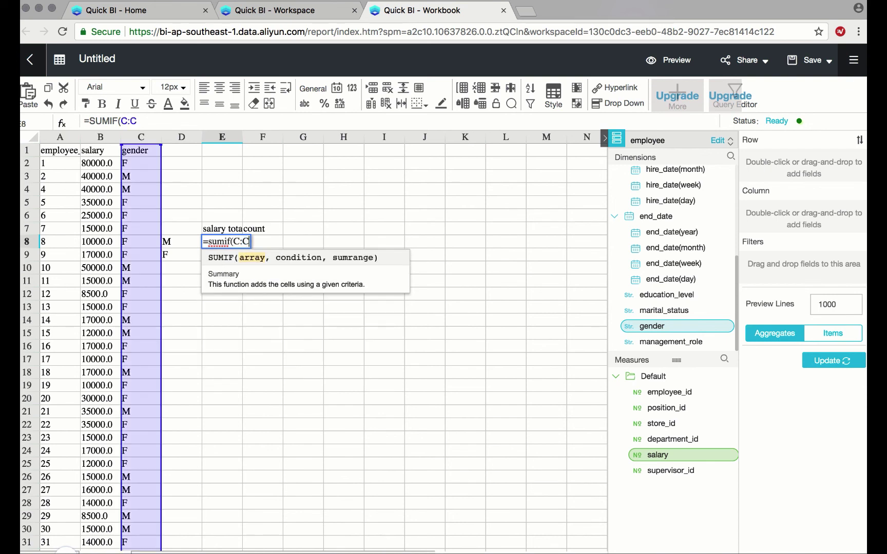
pyautogui.write(', "')
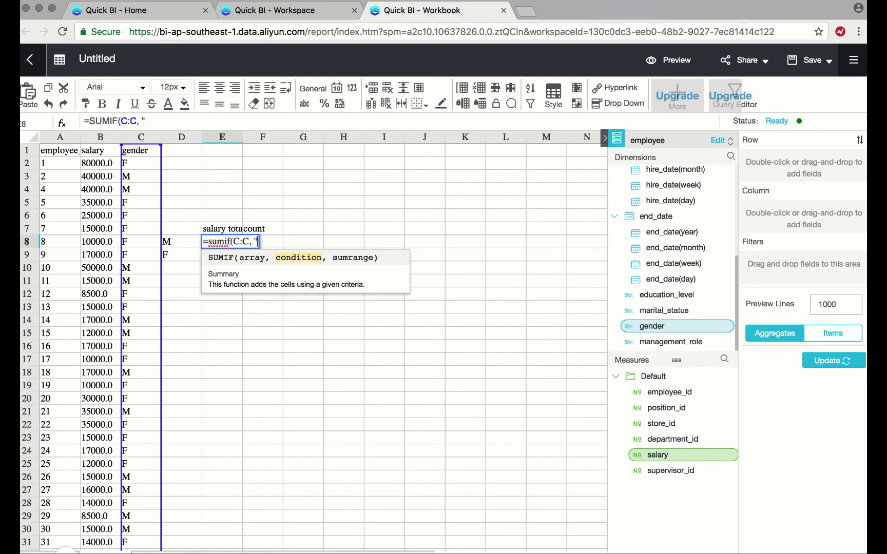
pyautogui.write('=M", ')
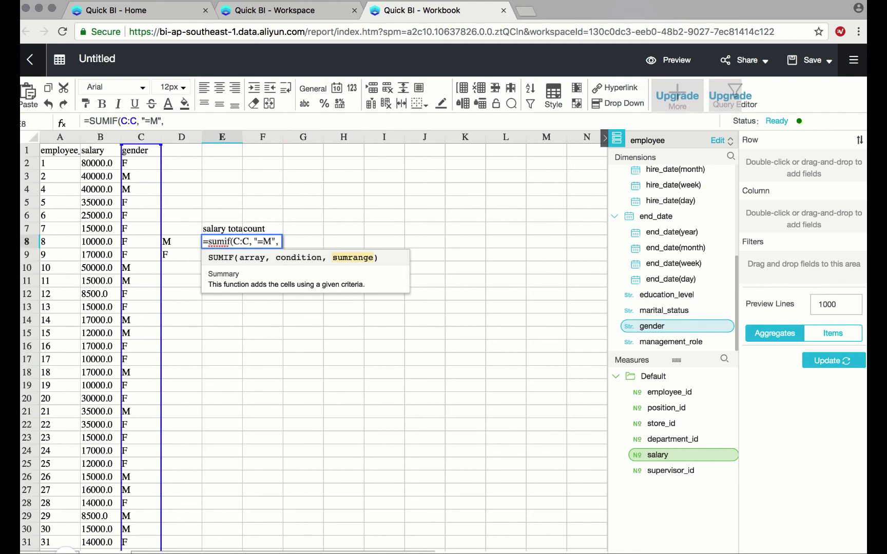
pyautogui.write('B:B)')
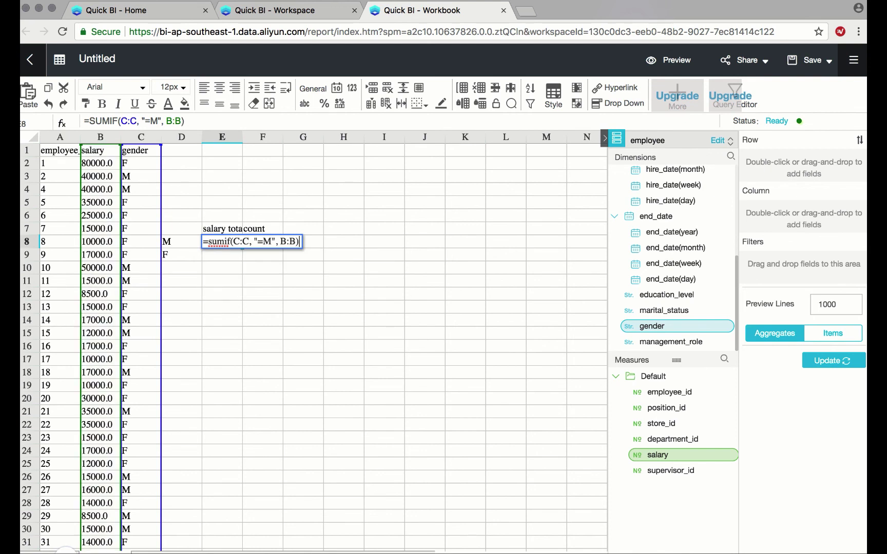
pyautogui.press('Return')
pyautogui.click(221, 241)
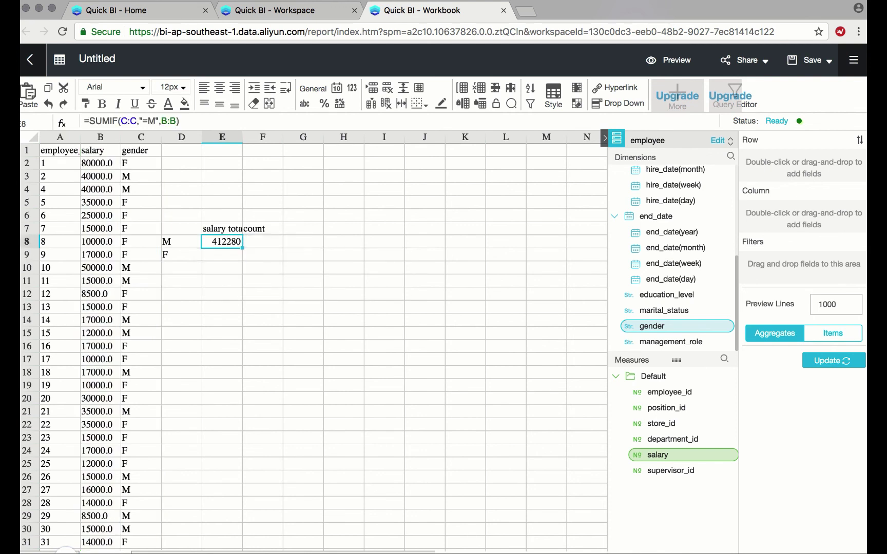
# Enter =countif(C:C, "=M") in F8, giving a male count of 33
pyautogui.click(263, 242)
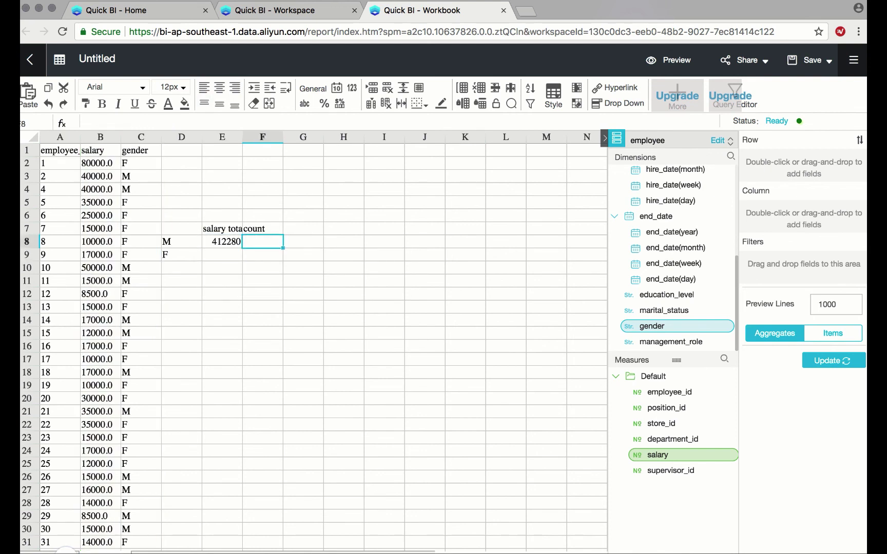
pyautogui.write('=co')
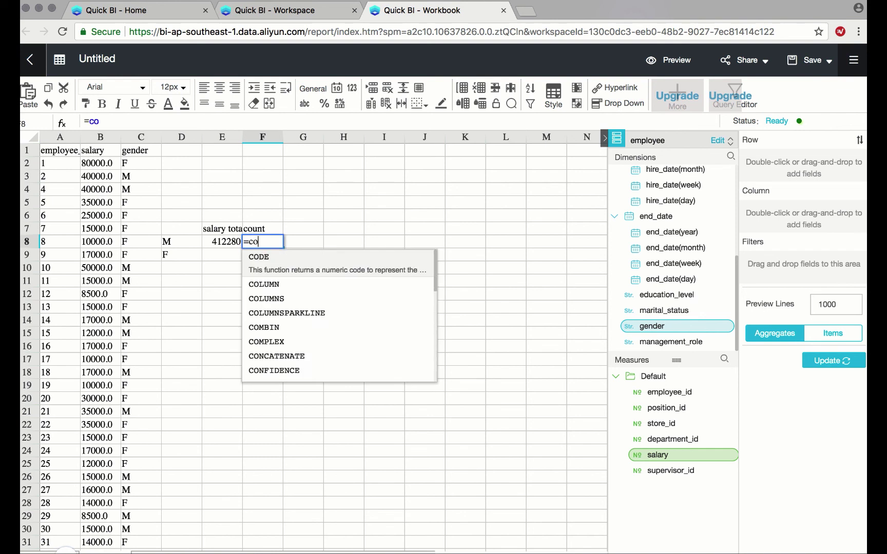
pyautogui.write('untif(')
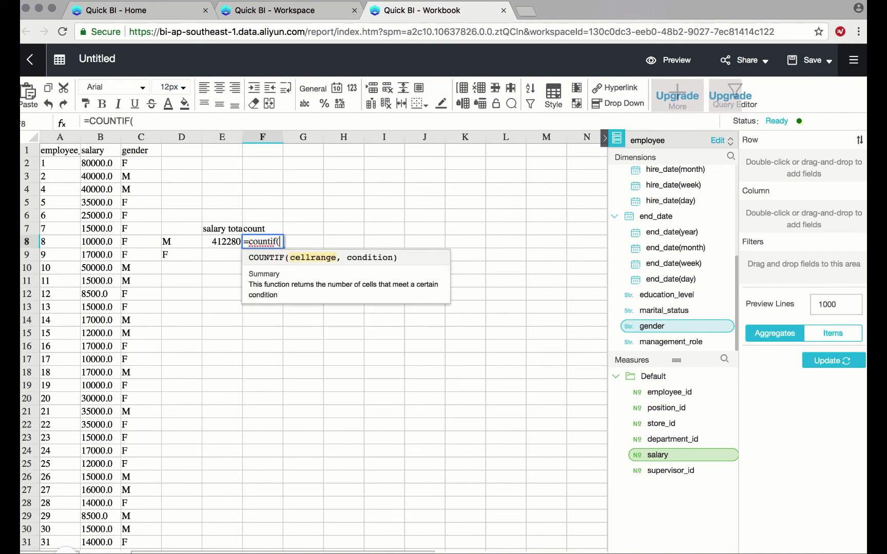
pyautogui.write('C:C,')
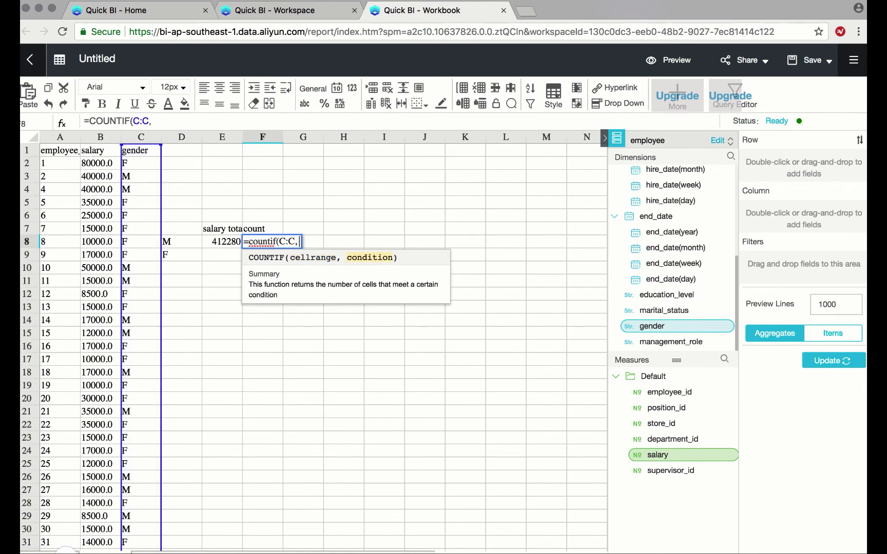
pyautogui.write(' "=M")')
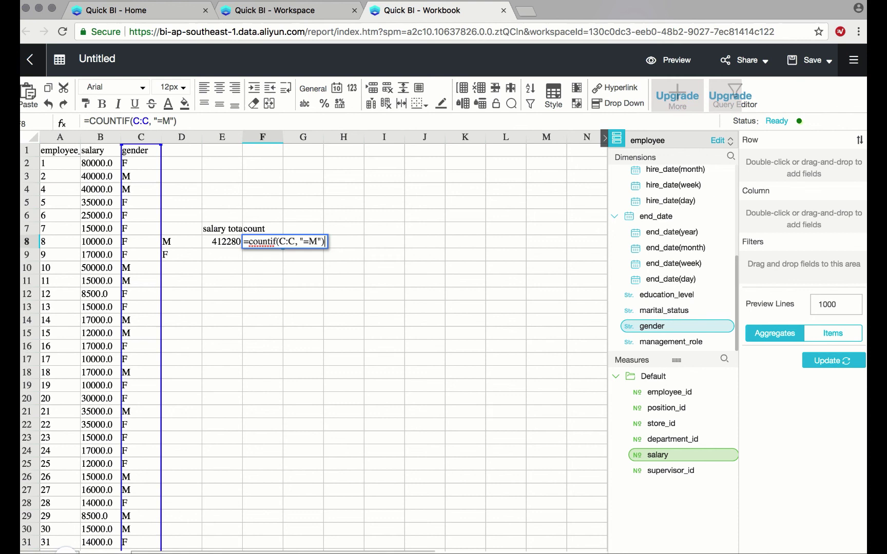
pyautogui.press('Return')
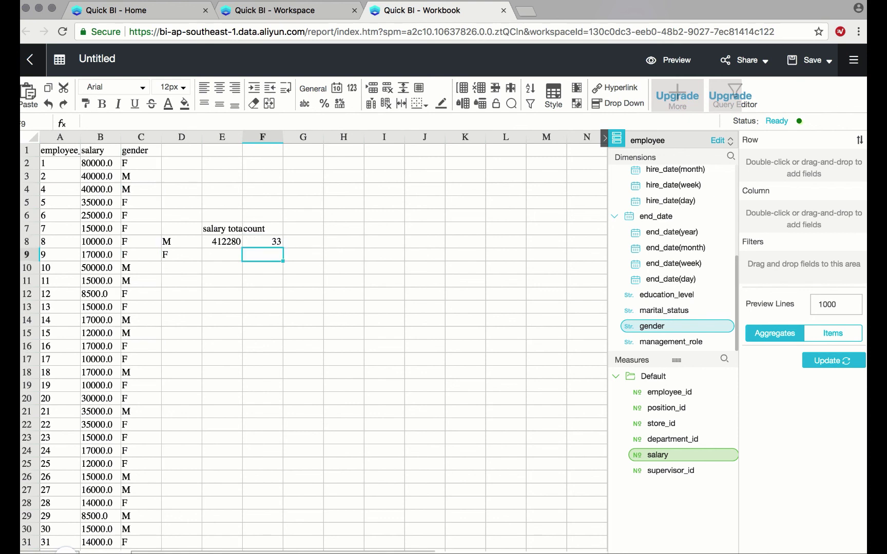
pyautogui.press('Up')
pyautogui.press('Right')
# Compute the male average =E8/F8 in G8, formatted as a whole number 12,493 with thousands separator
pyautogui.write('=')
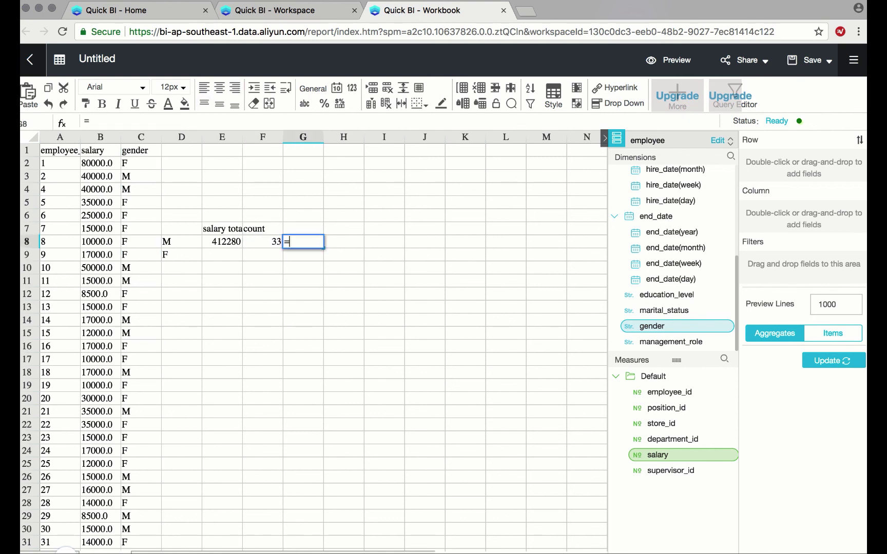
pyautogui.press('Left')
pyautogui.press('Left')
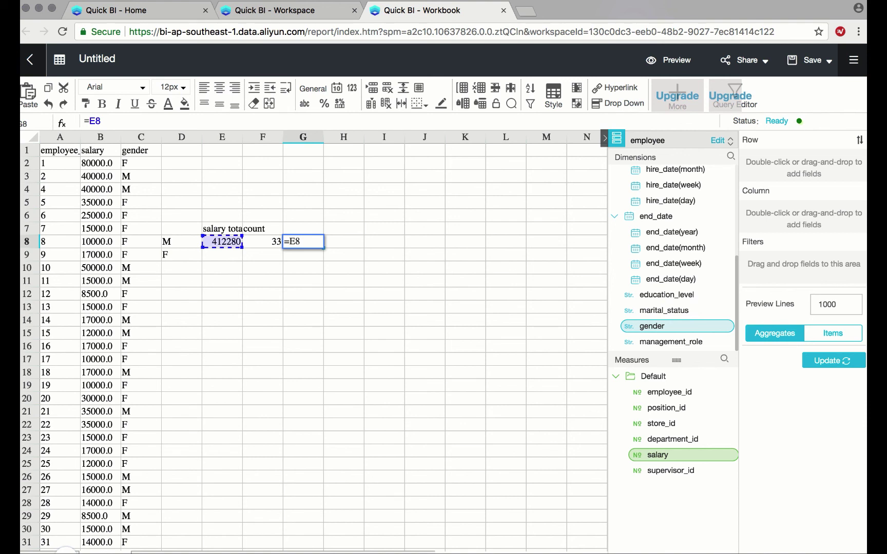
pyautogui.write('/')
pyautogui.press('Left')
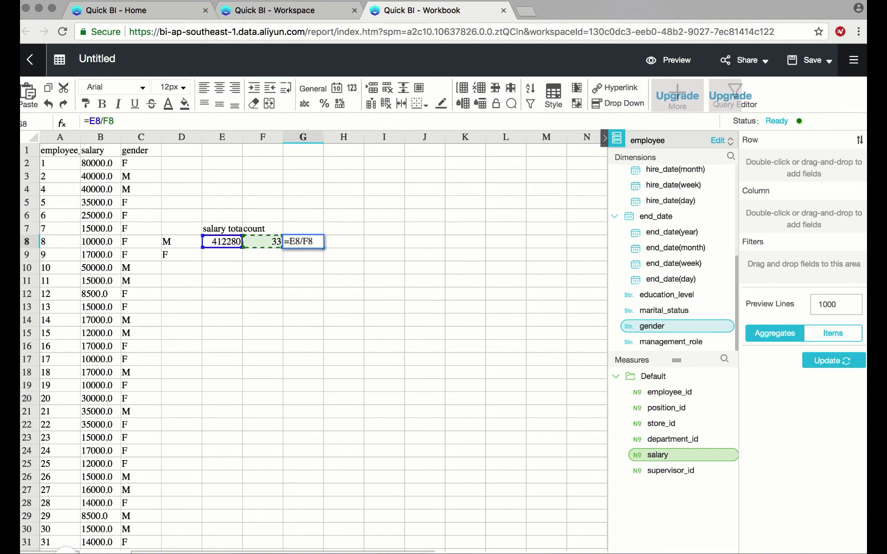
pyautogui.click(340, 104)
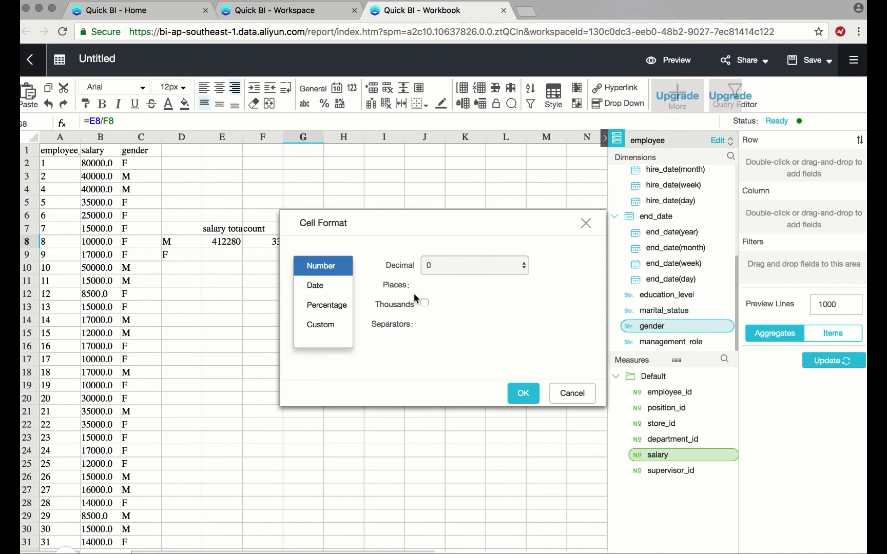
pyautogui.click(527, 397)
# Copy the three male result formulas in E8:G8
pyautogui.click(226, 254)
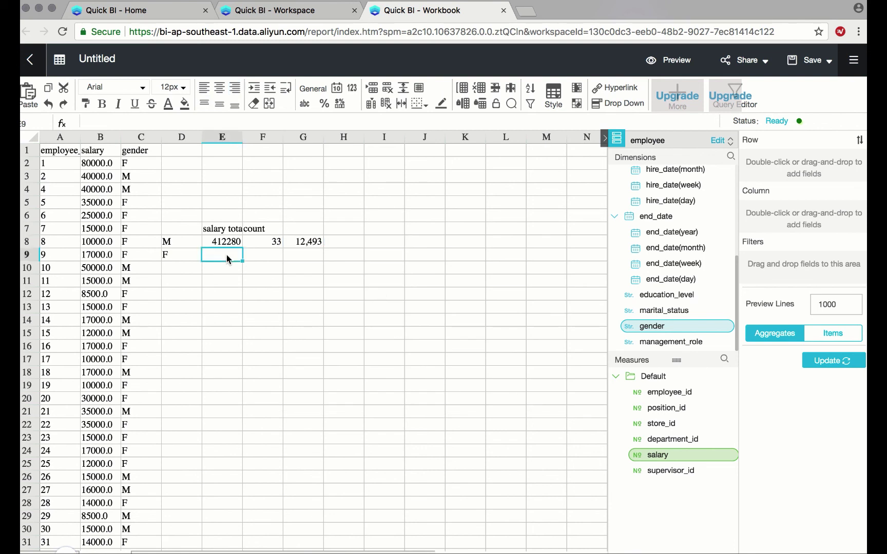
pyautogui.press('Up')
pyautogui.hotkey('shift', 'Right')
pyautogui.hotkey('shift', 'Right')
pyautogui.hotkey('ctrl', 'c')
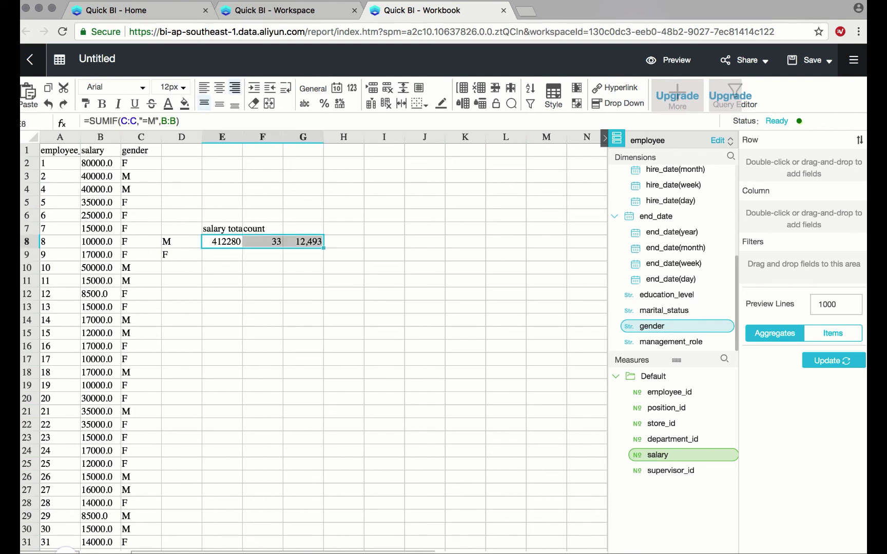
# Paste the formulas into row 9 and change E9's condition to "=F", giving 653420
pyautogui.click(214, 259)
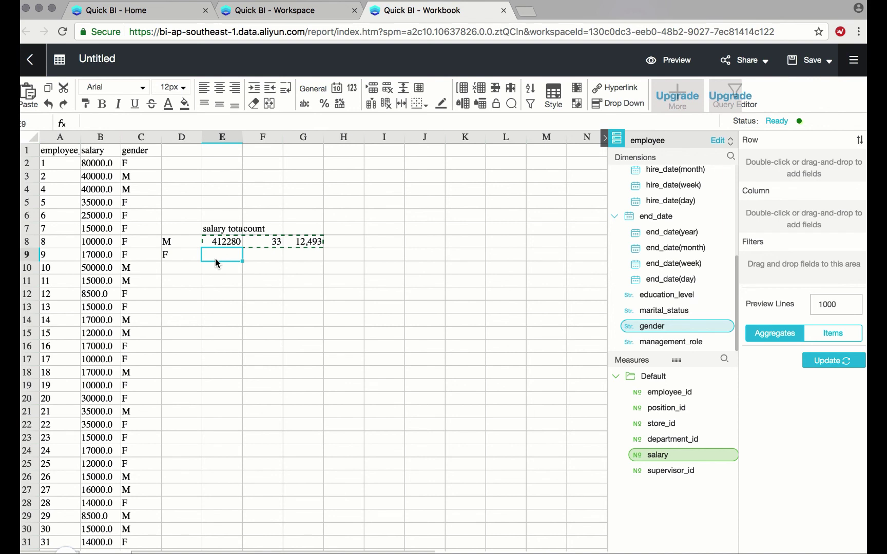
pyautogui.hotkey('ctrl', 'v')
pyautogui.doubleClick(234, 258)
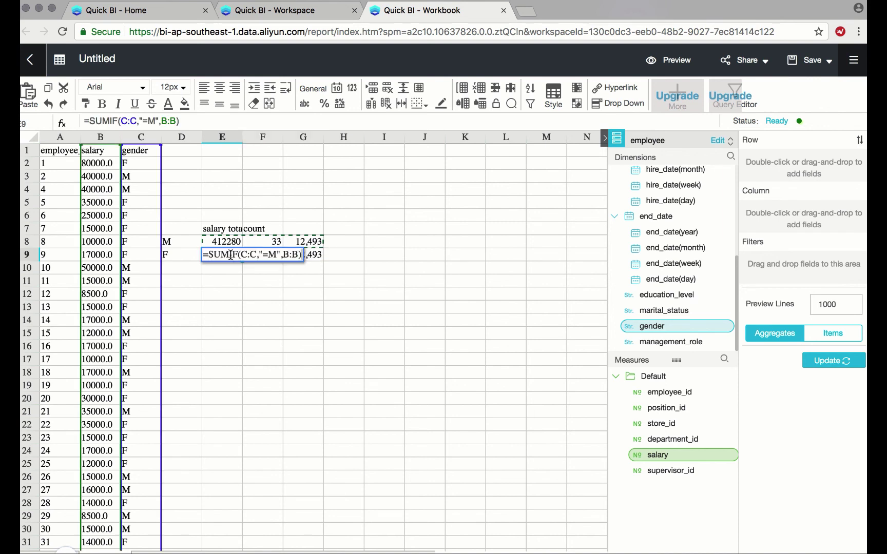
pyautogui.click(273, 255)
pyautogui.press('BackSpace')
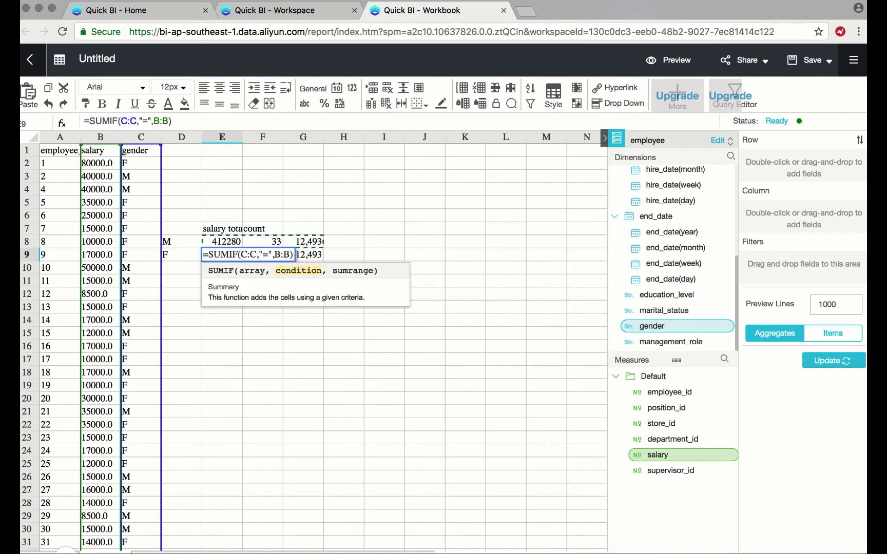
pyautogui.write('F')
pyautogui.press('Return')
# Change F9's count condition to "=F", giving 67 and a female average of 9,753
pyautogui.doubleClick(269, 258)
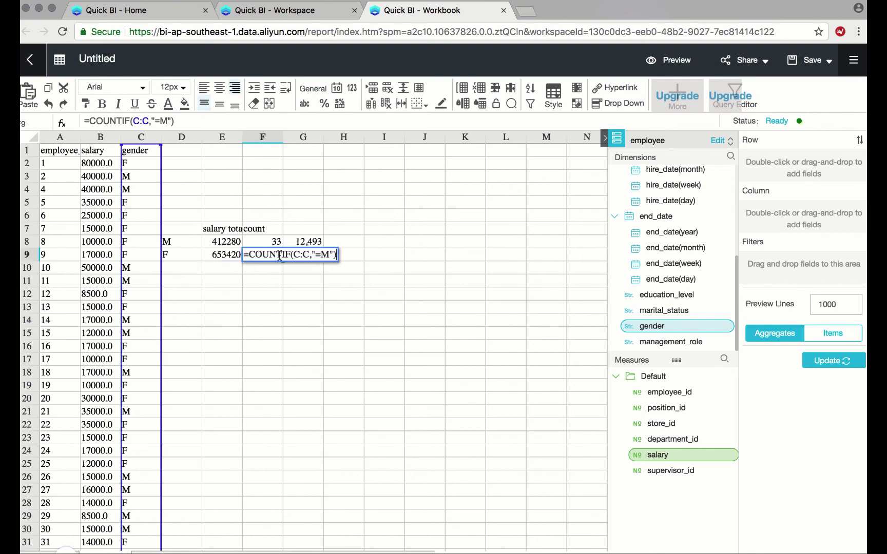
pyautogui.click(329, 255)
pyautogui.press('BackSpace')
pyautogui.write('F')
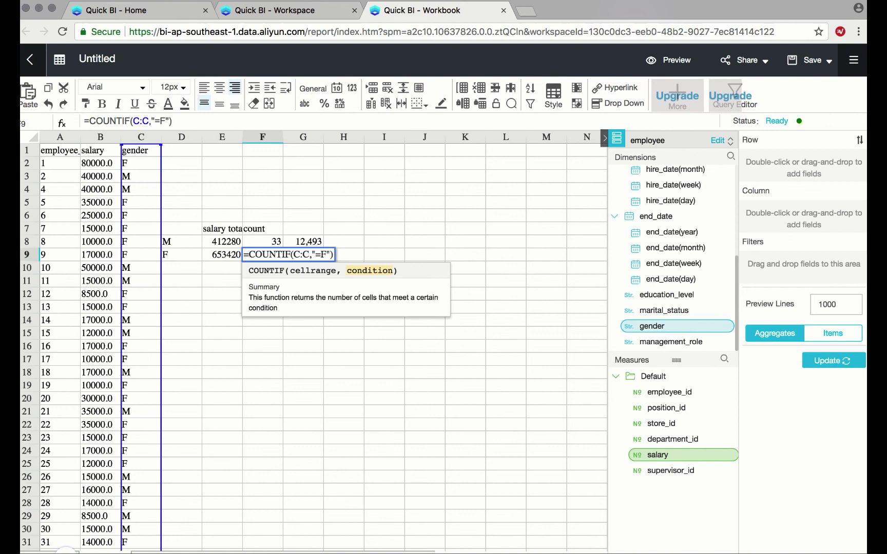
pyautogui.press('Return')
pyautogui.click(319, 255)
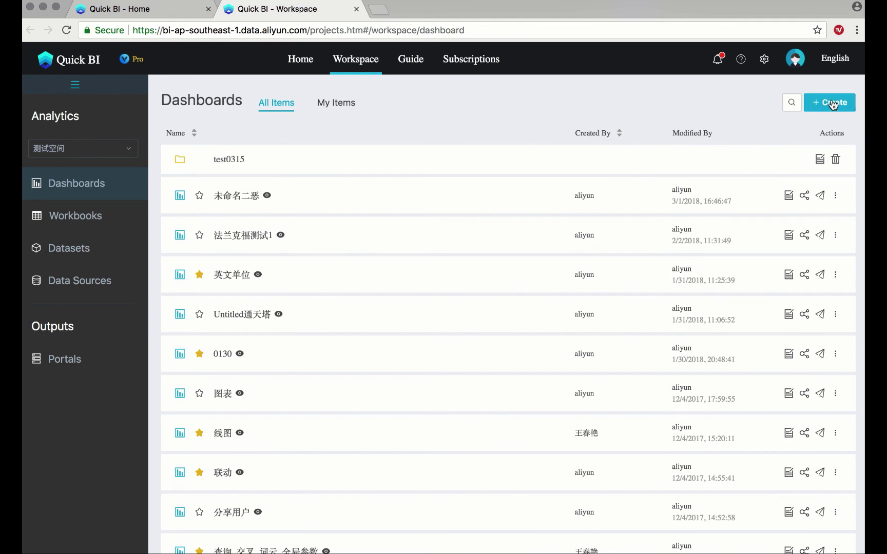
# Create a new Standard Dashboard from the workspace Dashboards list
pyautogui.moveTo(832, 103)
pyautogui.click(827, 128)
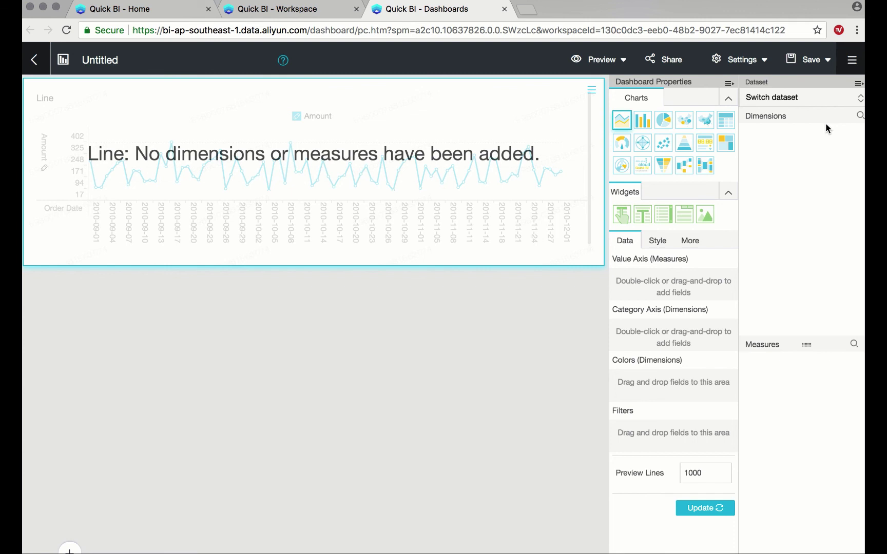
# Switch to the employee dataset, with AVG salary on the value axis and education_level as category
pyautogui.click(792, 99)
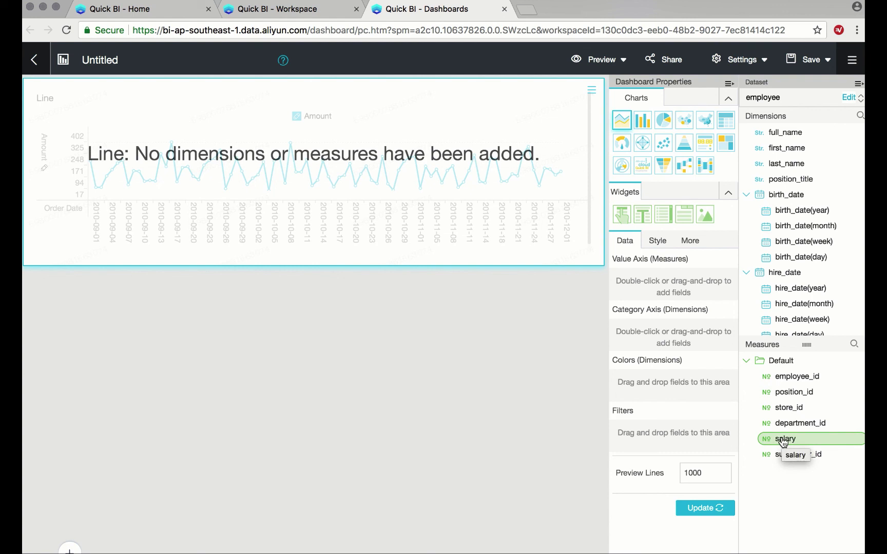
pyautogui.moveTo(782, 442); pyautogui.dragTo(660, 278)
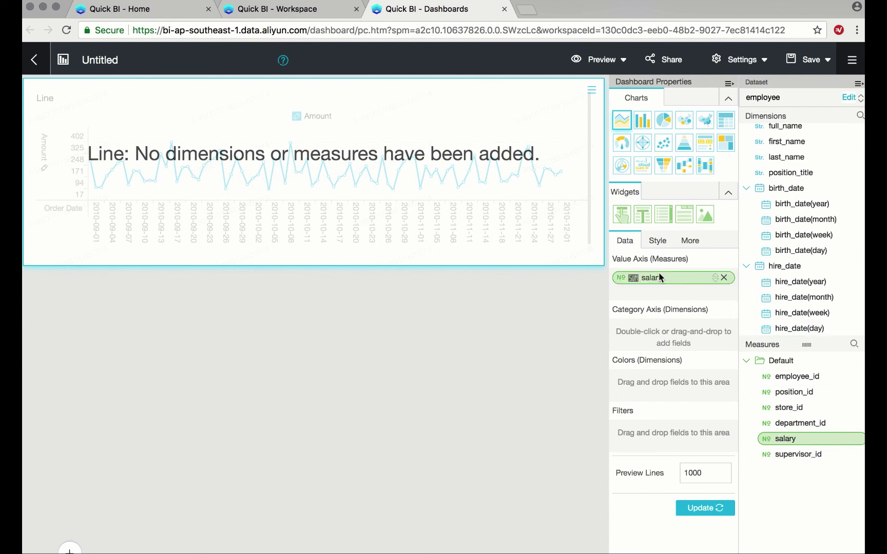
pyautogui.click(633, 280)
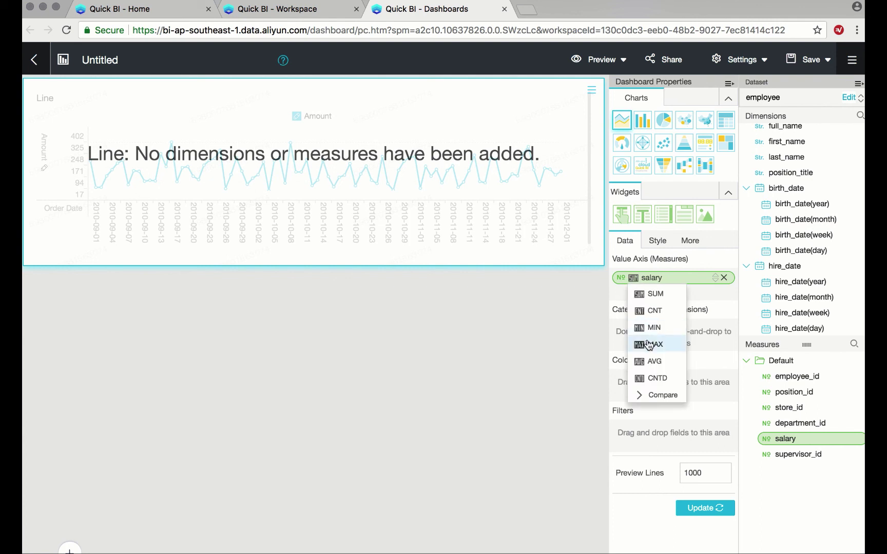
pyautogui.click(647, 361)
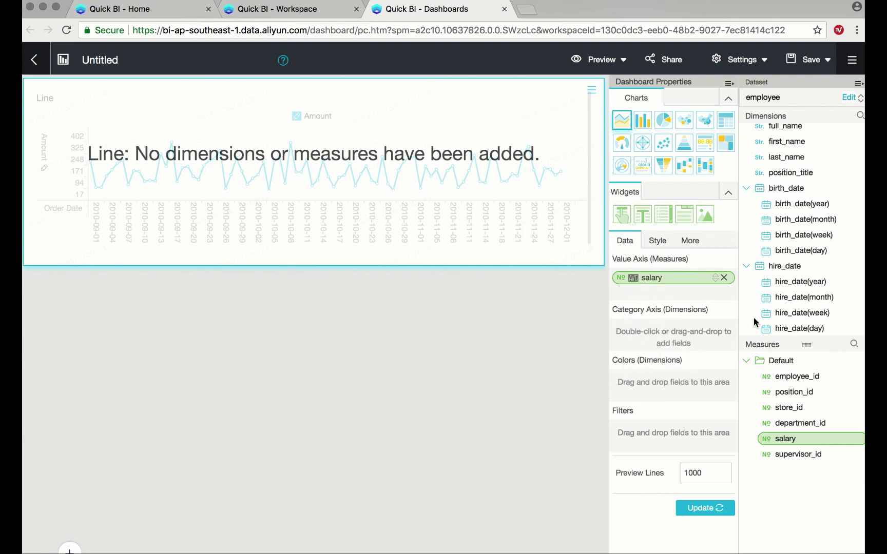
pyautogui.scroll(-5, 777, 321)
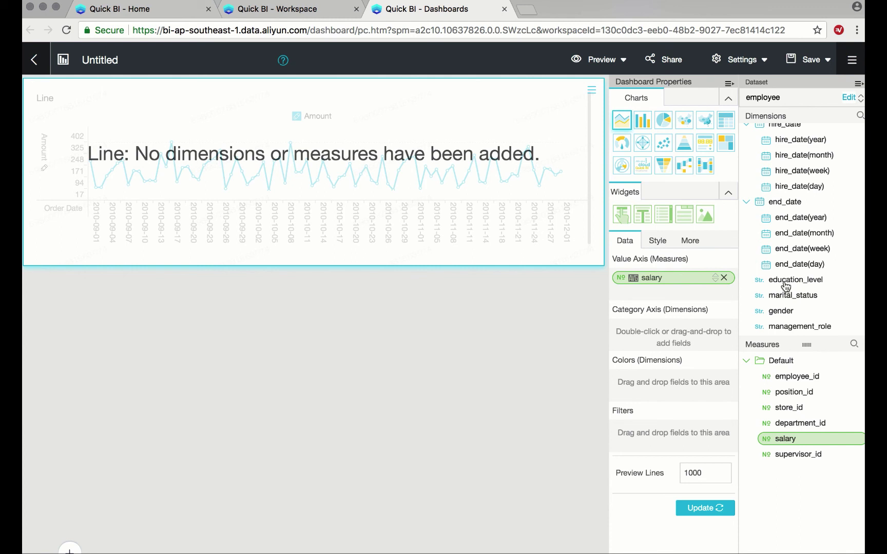
pyautogui.moveTo(785, 281); pyautogui.dragTo(621, 330)
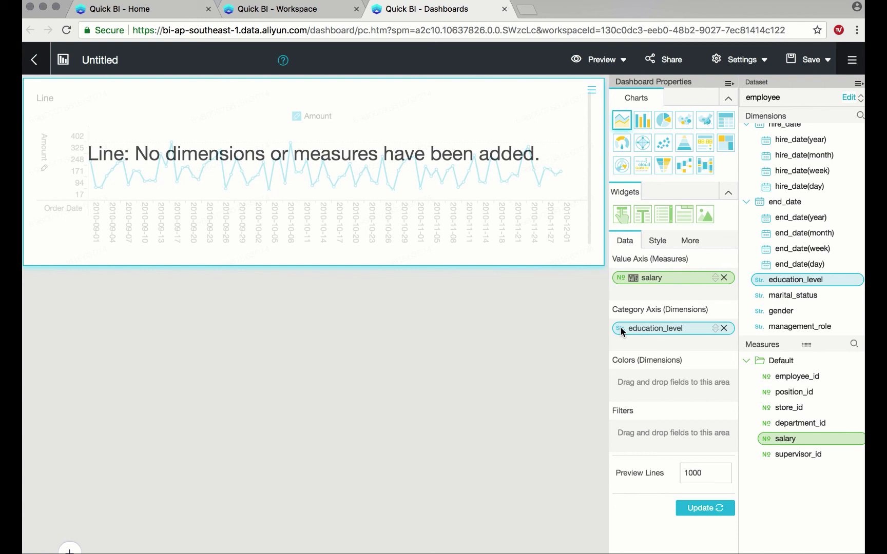
# Switch the chart to a bar chart and update it to show salary_avg by education level
pyautogui.click(641, 126)
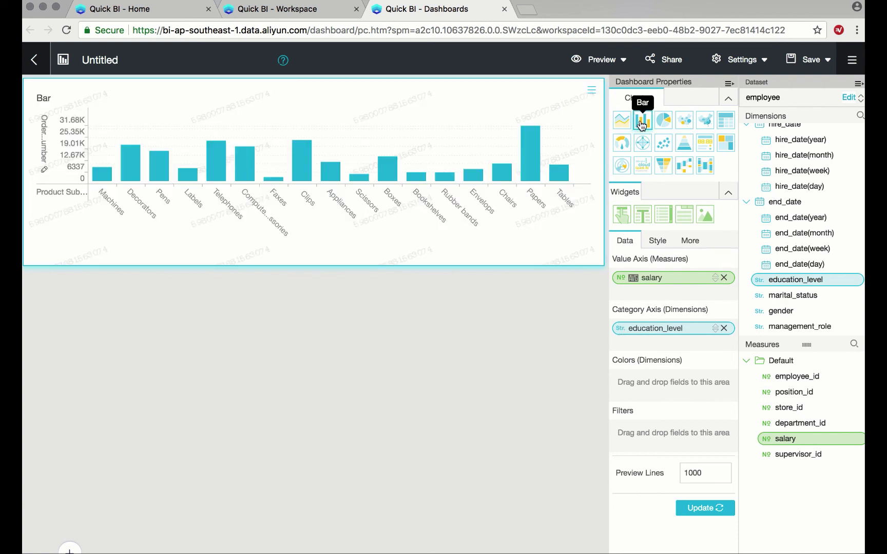
pyautogui.click(698, 514)
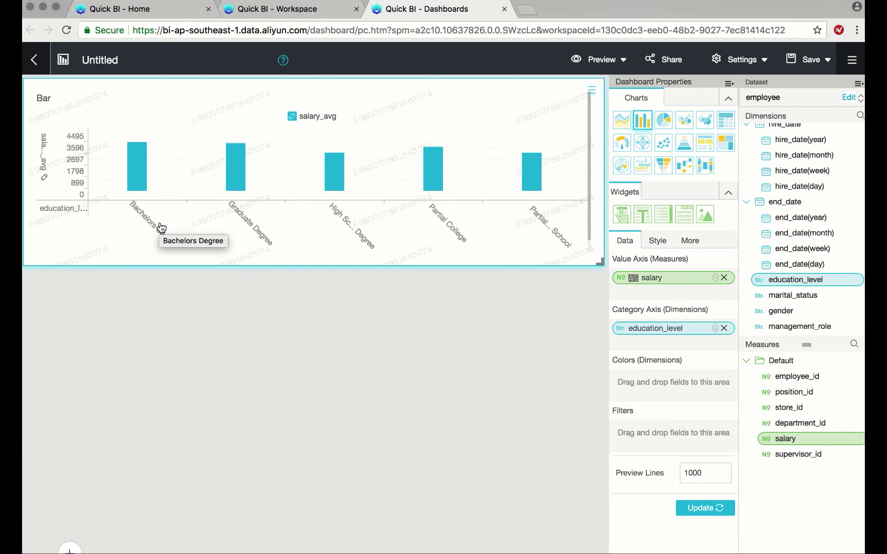
# Make it a pie chart of SUM salary, update, and pull out the Bachelors Degree slice
pyautogui.click(663, 121)
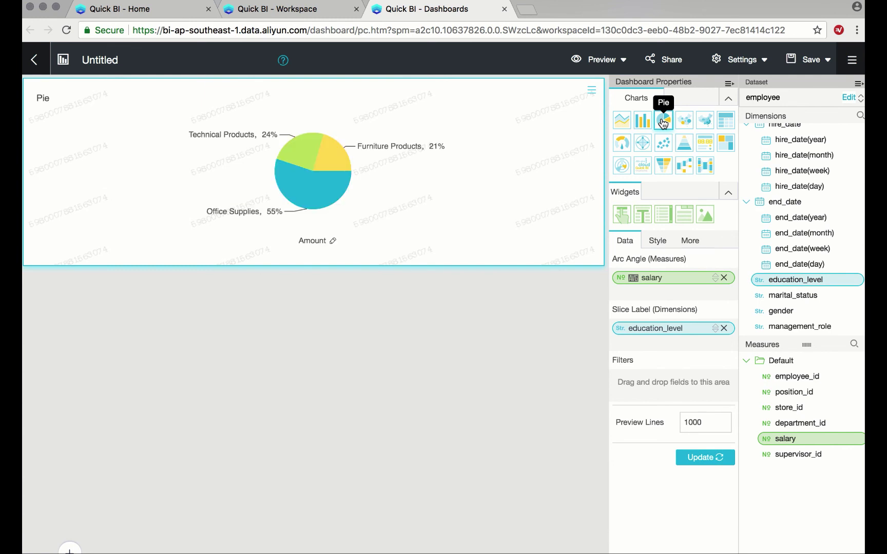
pyautogui.click(626, 279)
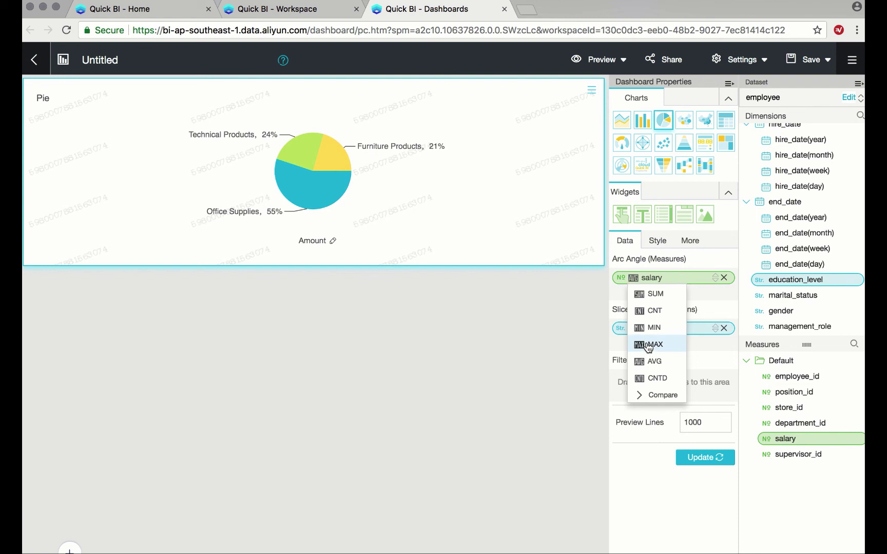
pyautogui.click(656, 294)
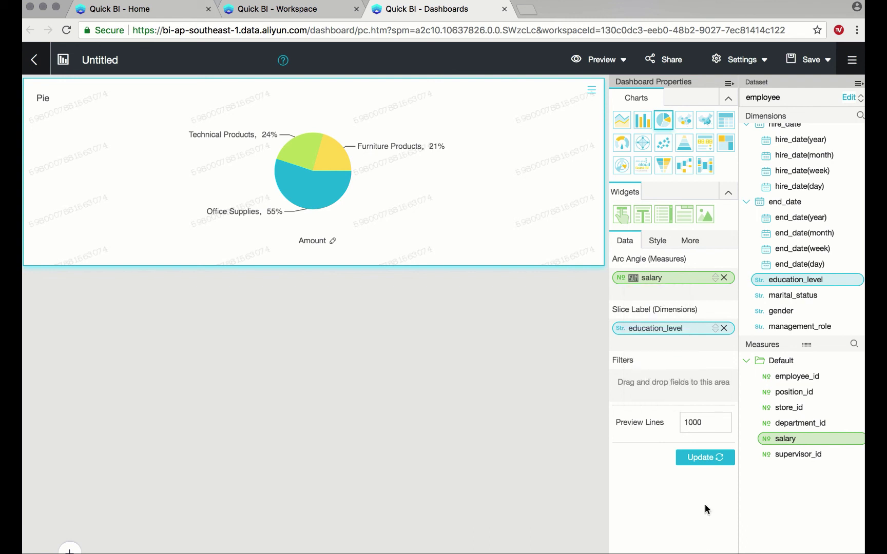
pyautogui.click(699, 461)
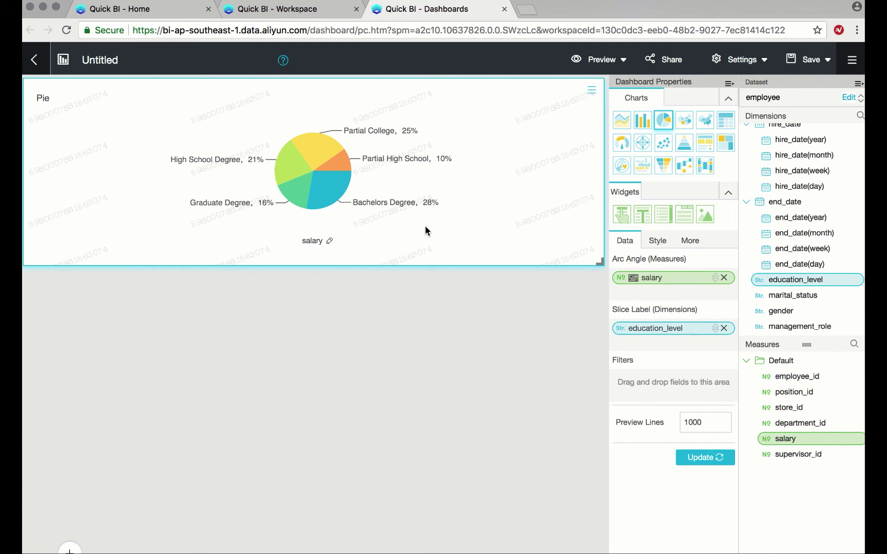
pyautogui.click(326, 203)
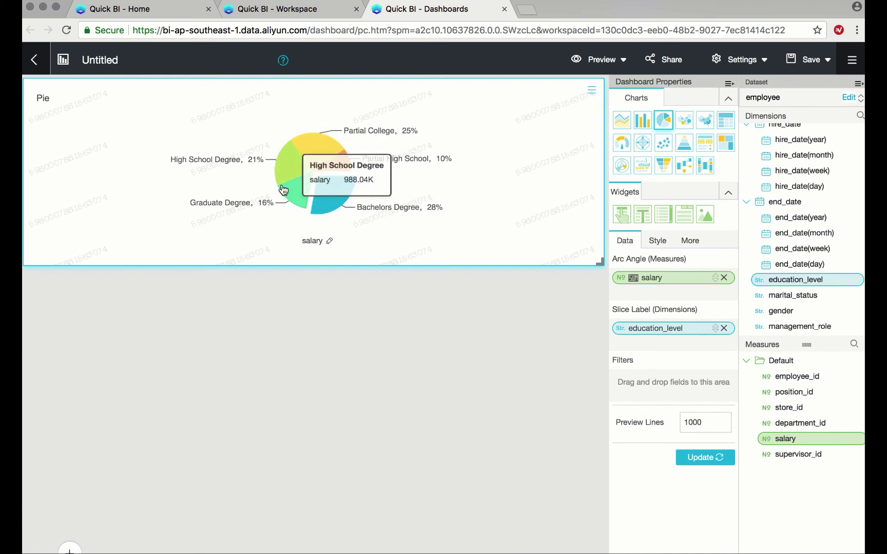
pyautogui.moveTo(290, 200)
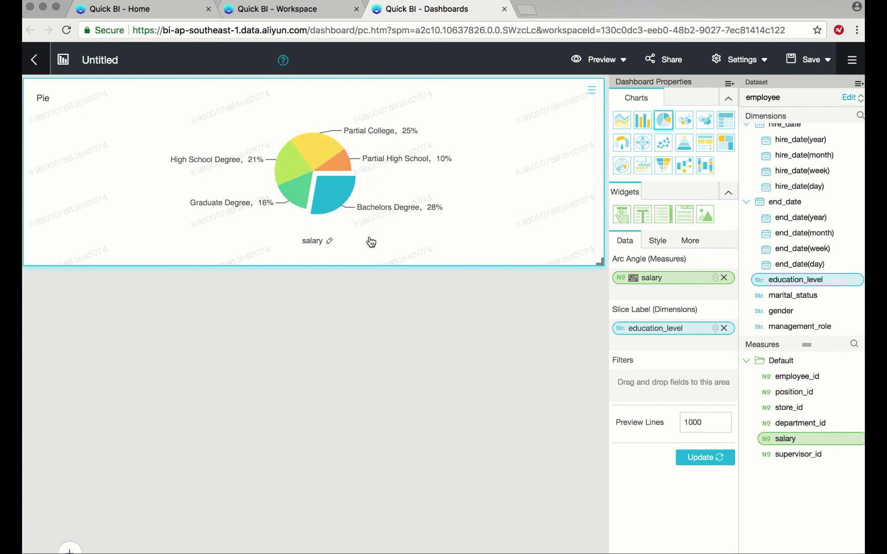